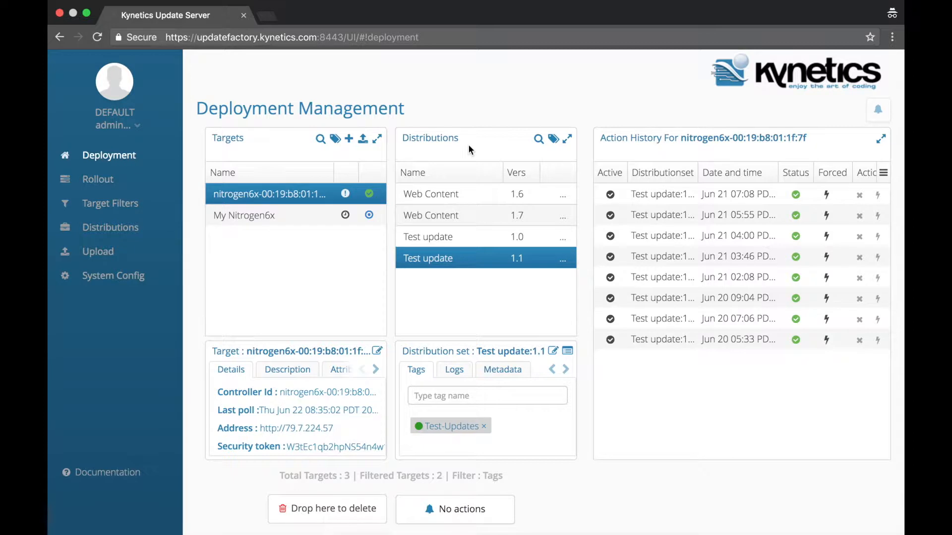
Step: Search the targets for 'My', then clear the search to list all targets again
click(321, 140)
text(My)
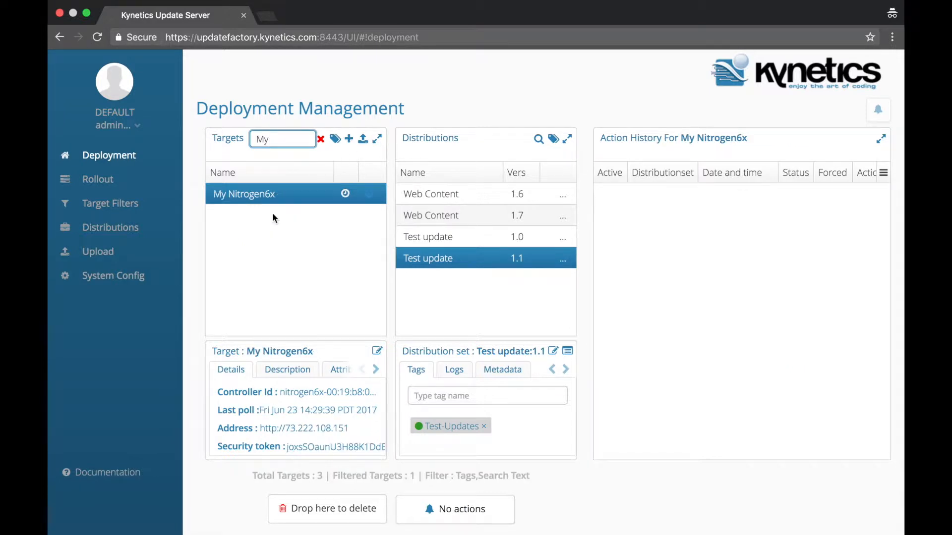
click(320, 139)
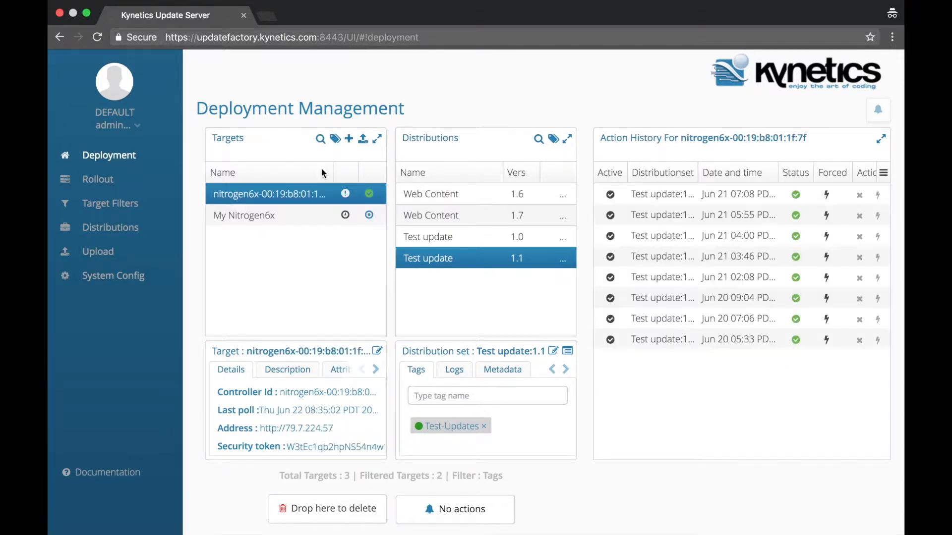
Step: Show the target filters, look at Custom Filter, and apply the nitro-6x tag filter
click(336, 141)
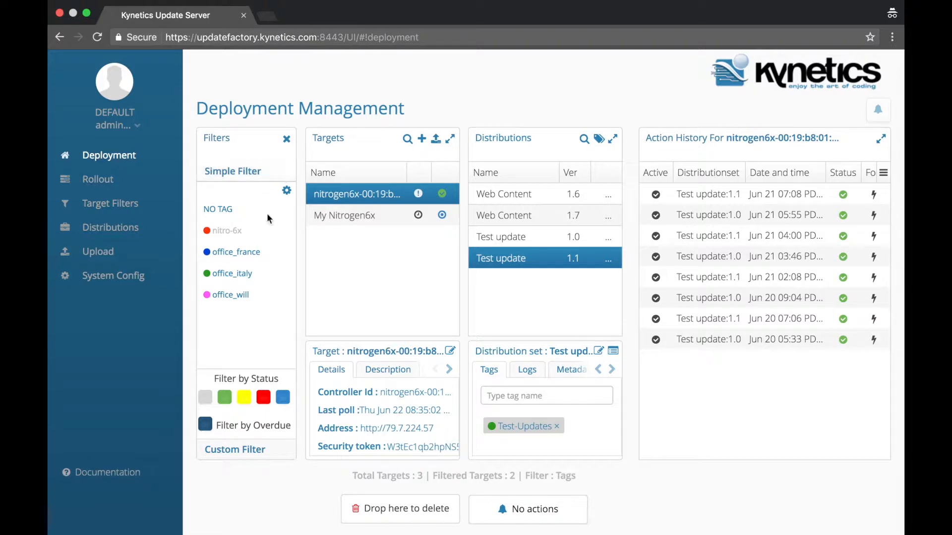
click(237, 450)
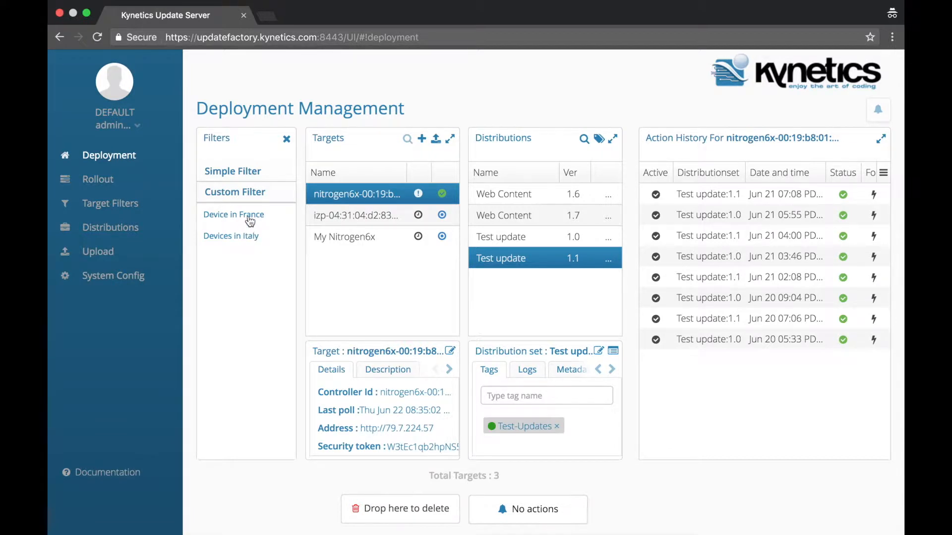
click(271, 173)
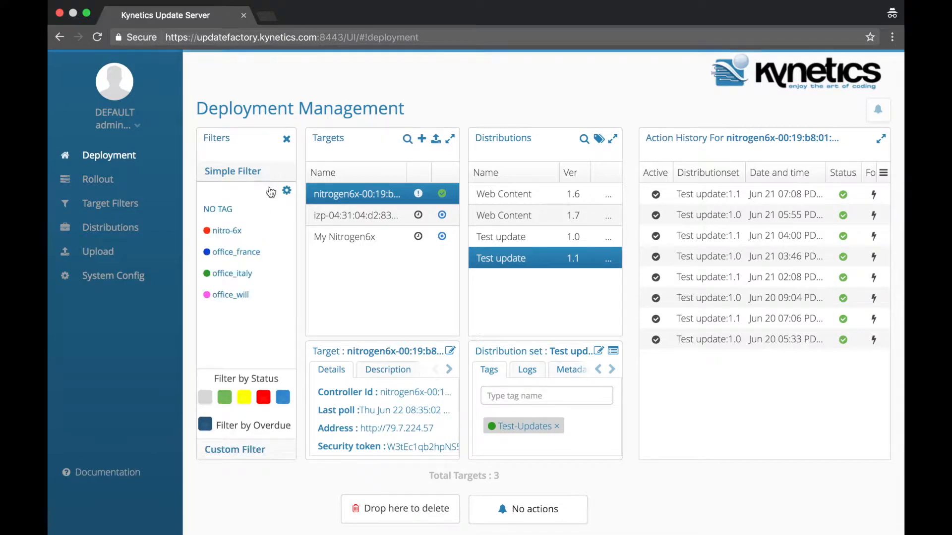
click(242, 232)
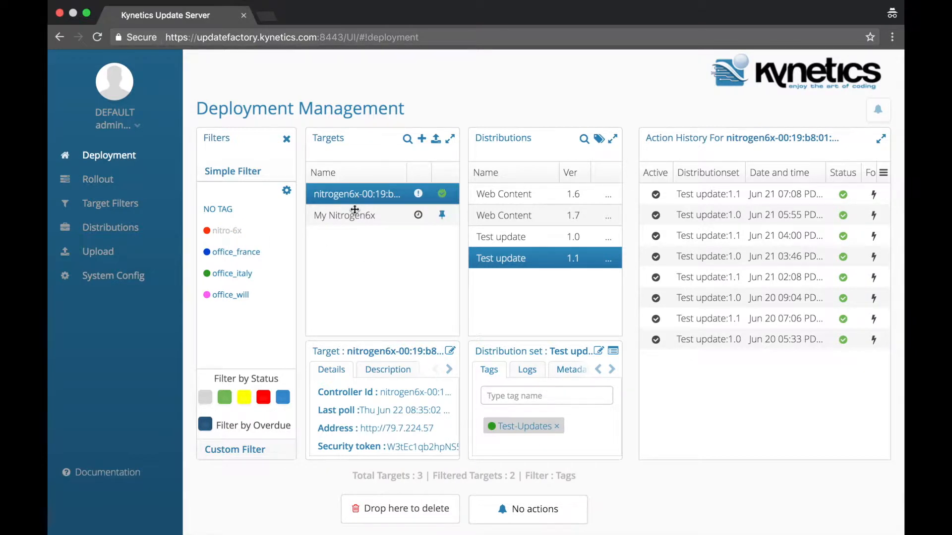
click(230, 234)
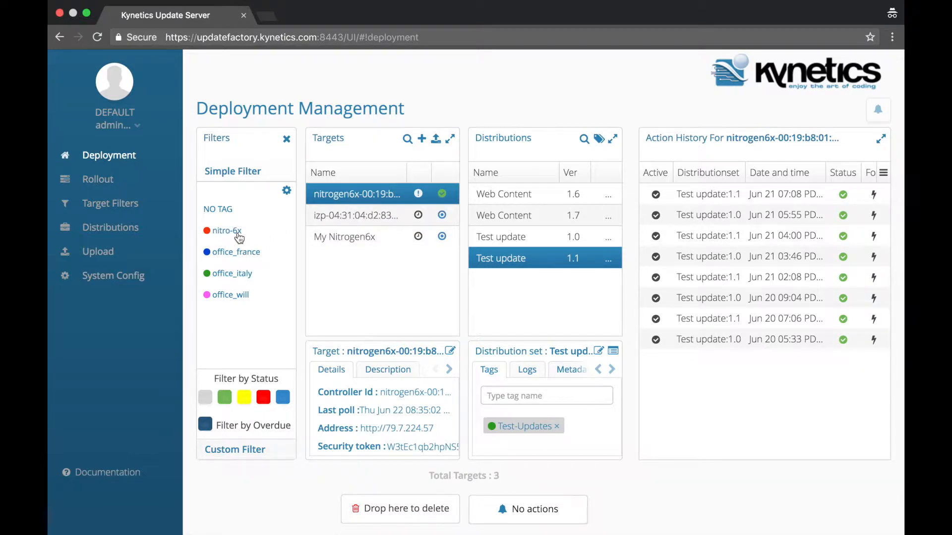
click(238, 235)
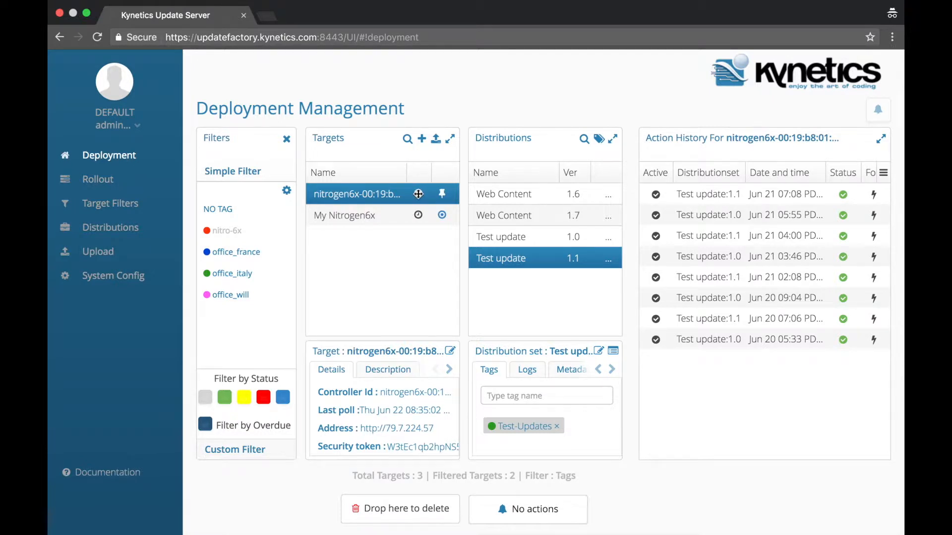
mouse_move(418, 193)
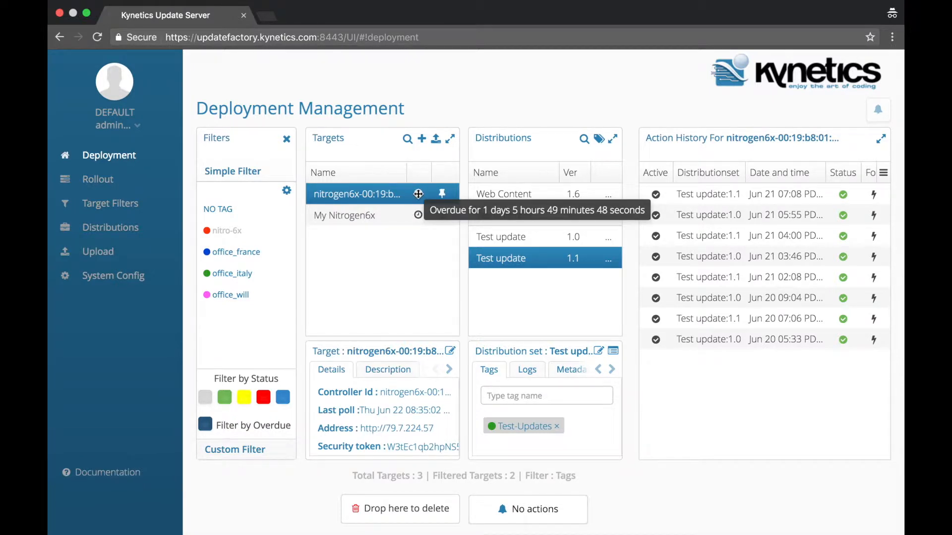
click(206, 424)
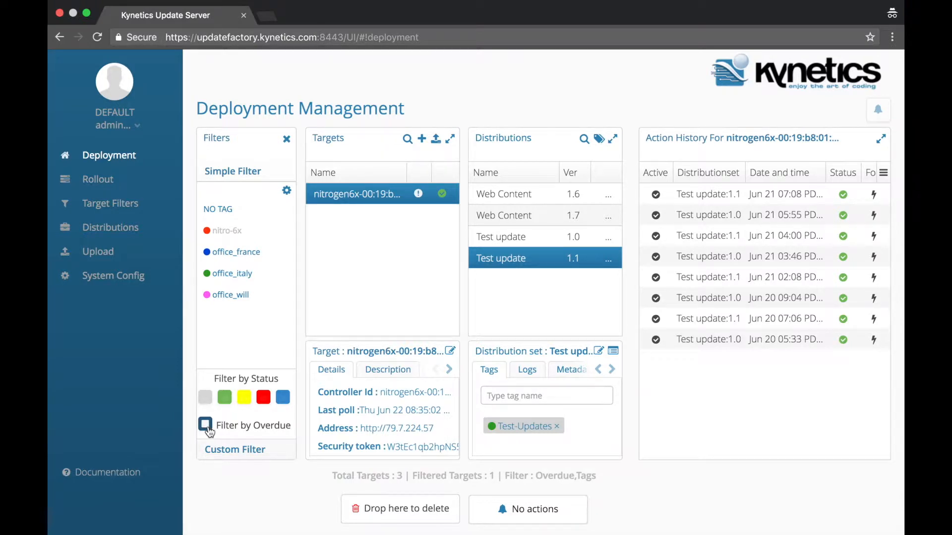
click(205, 425)
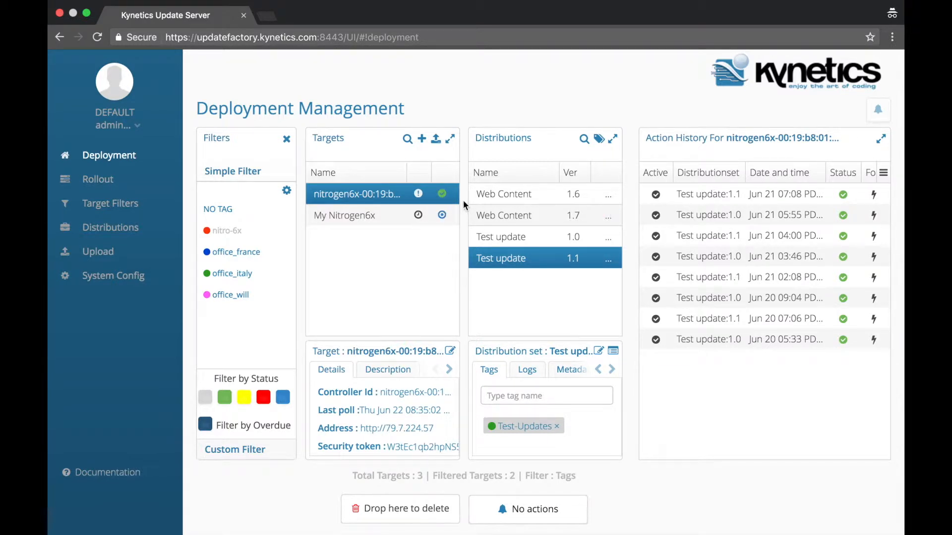
click(224, 397)
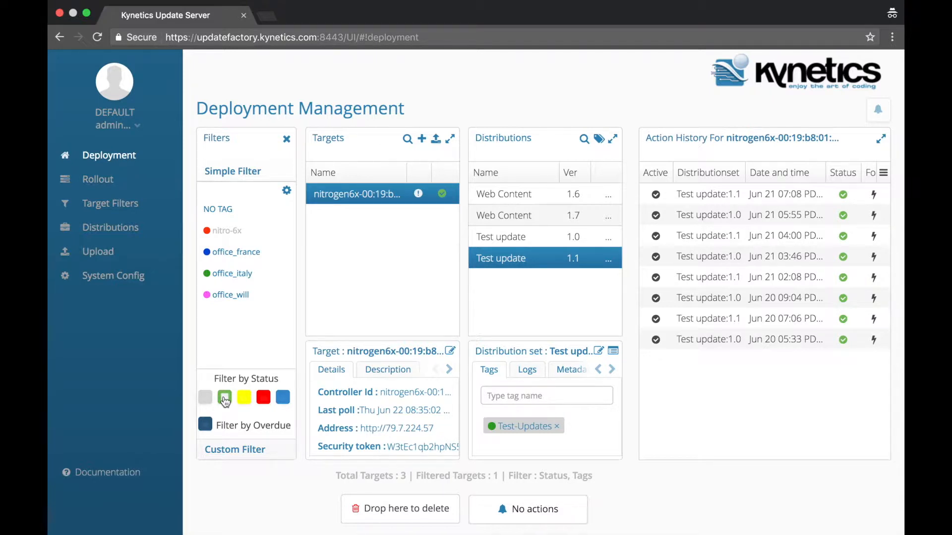
click(225, 398)
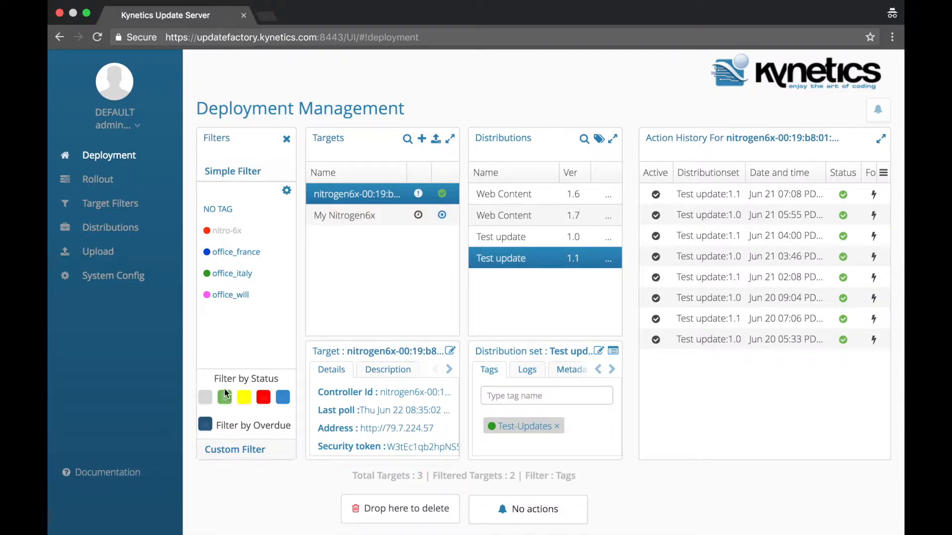
click(354, 216)
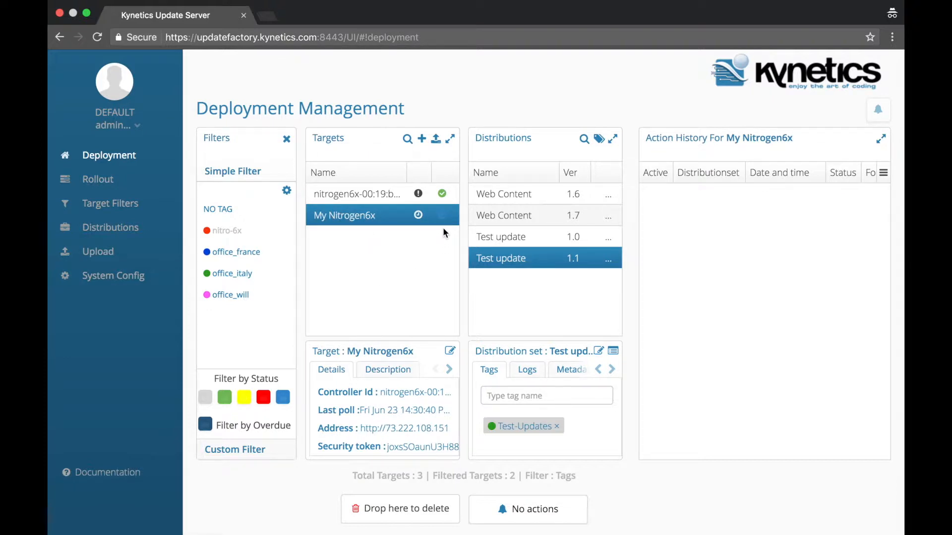
click(283, 399)
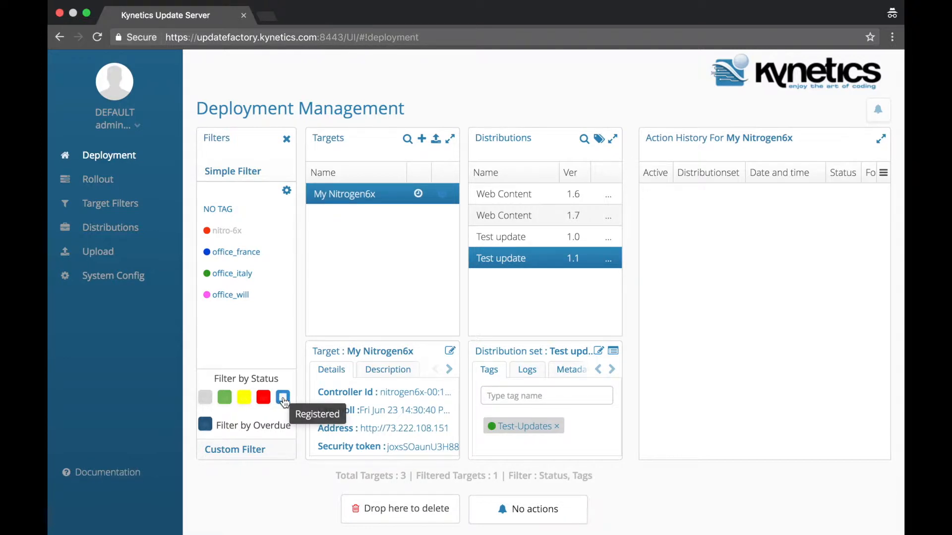
click(283, 398)
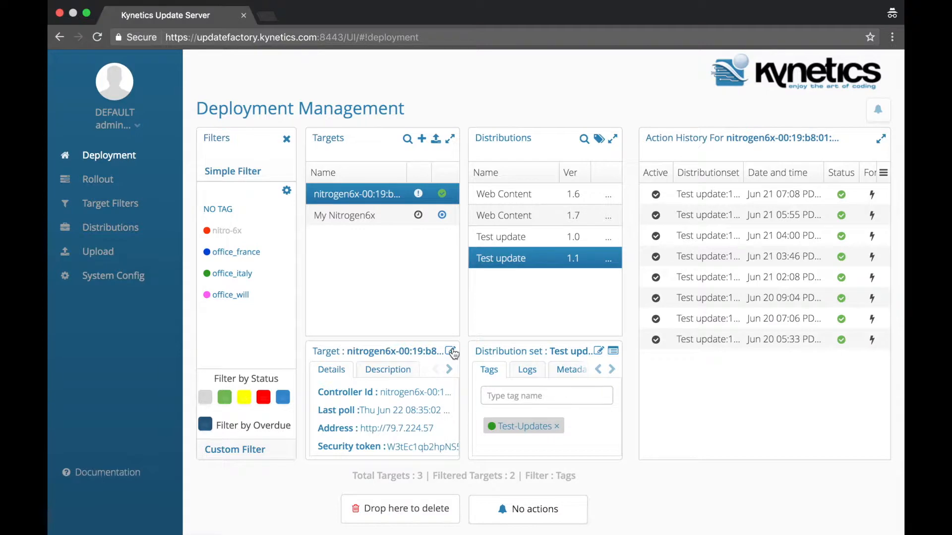
Step: In My Nitrogen6x's target settings, append '!' to its name, making it 'My Nitrogen6x!'
click(347, 217)
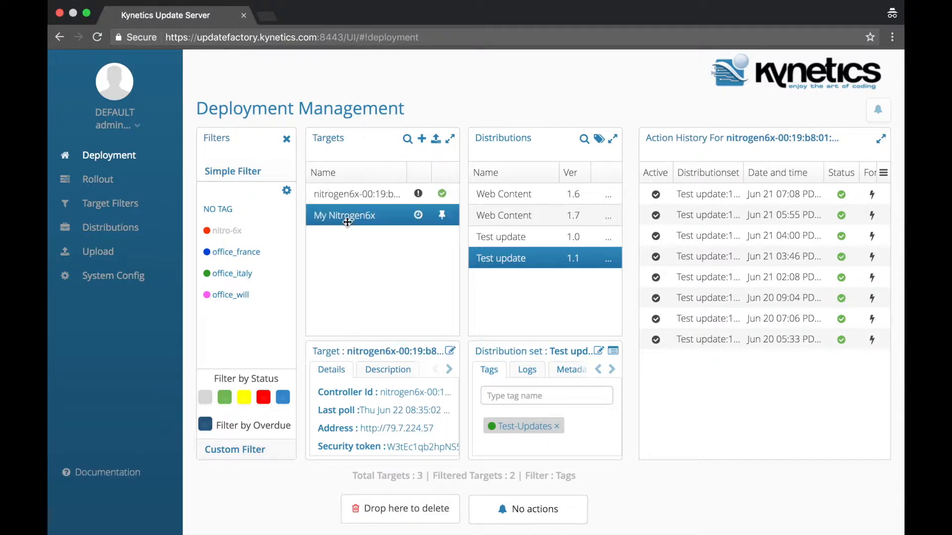
click(451, 352)
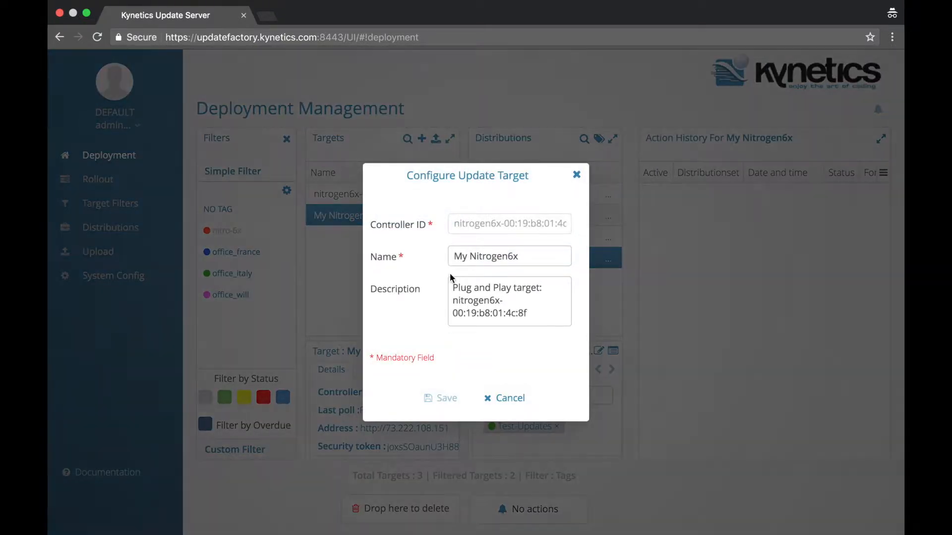
click(471, 257)
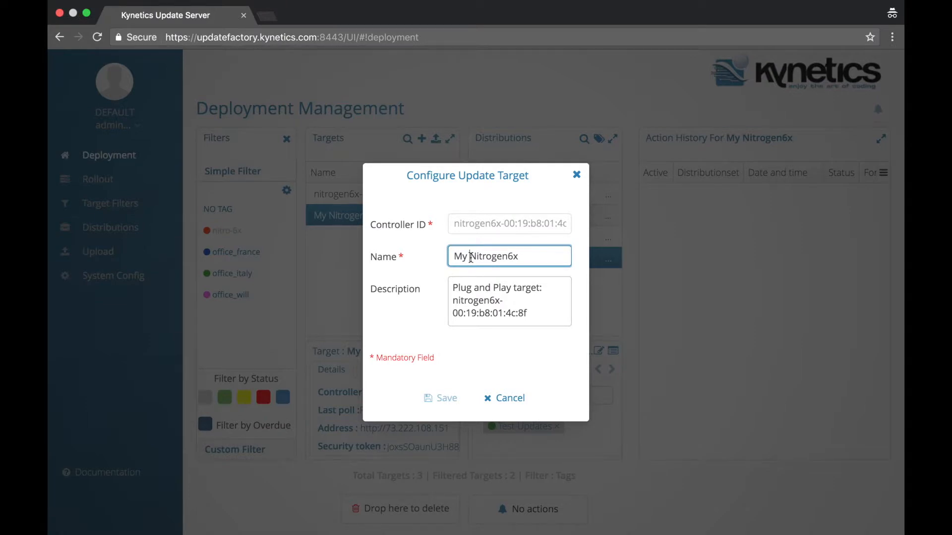
click(507, 256)
text(!)
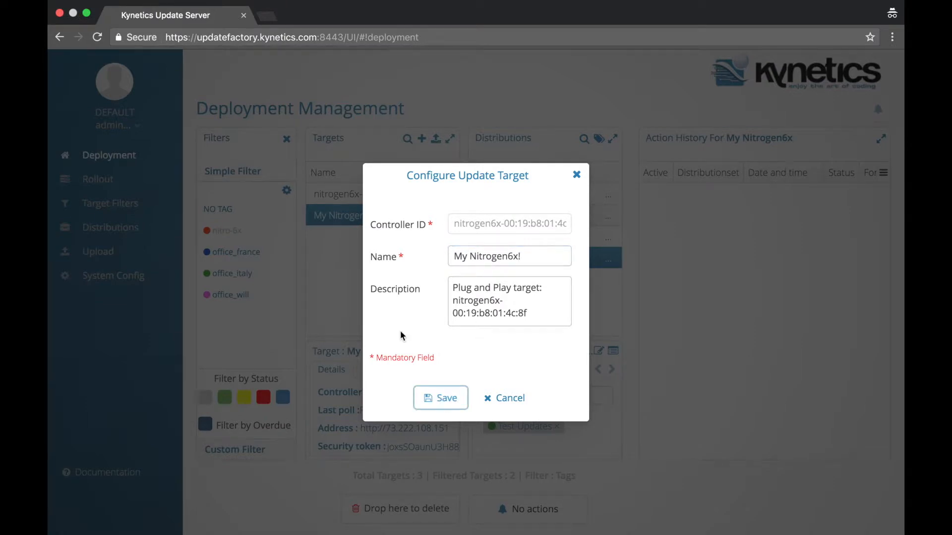
key(Return)
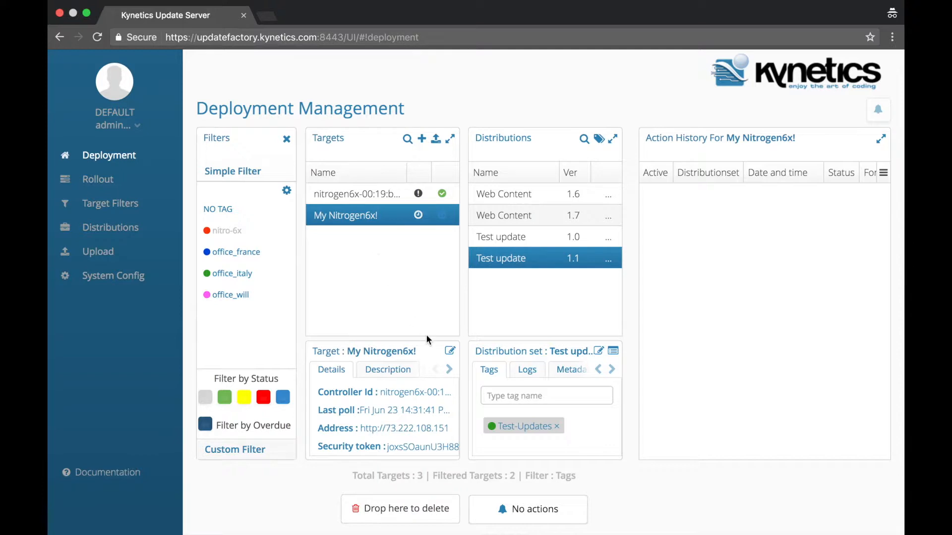
Step: Open the Tags section of My Nitrogen6x! and remove its nitro-6x tag
click(449, 369)
click(450, 369)
click(450, 370)
click(449, 370)
click(450, 370)
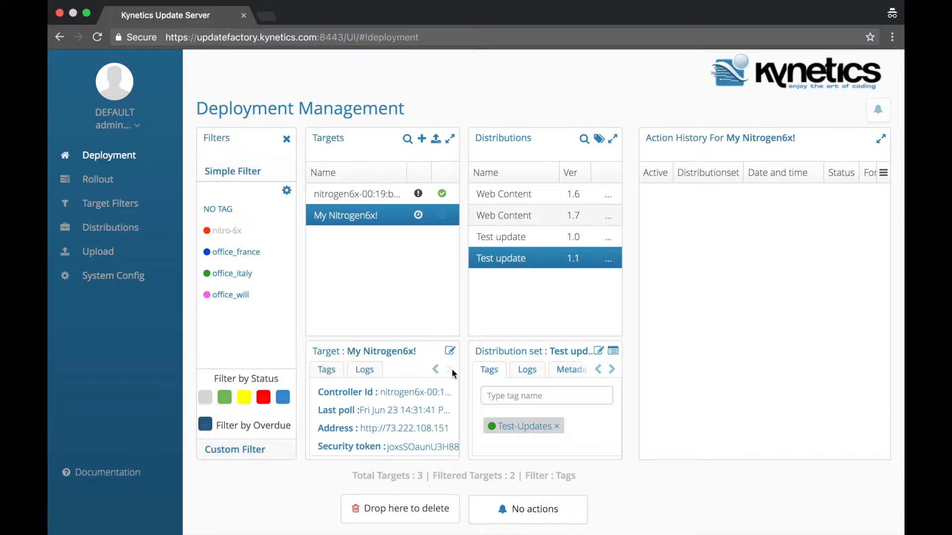
click(329, 376)
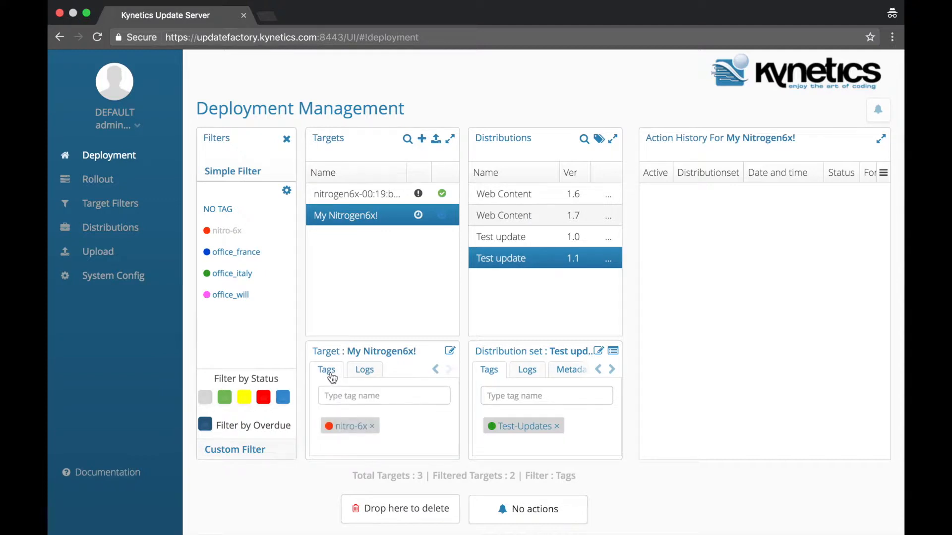
click(373, 428)
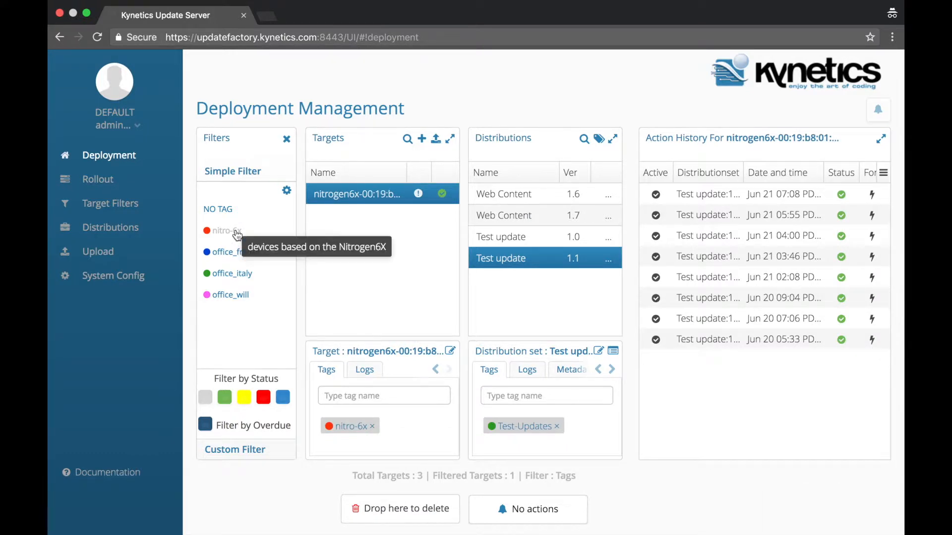
Step: With the filter off, tag My Nitrogen6x! with nitro-6x again and reapply the nitro-6x filter
click(240, 233)
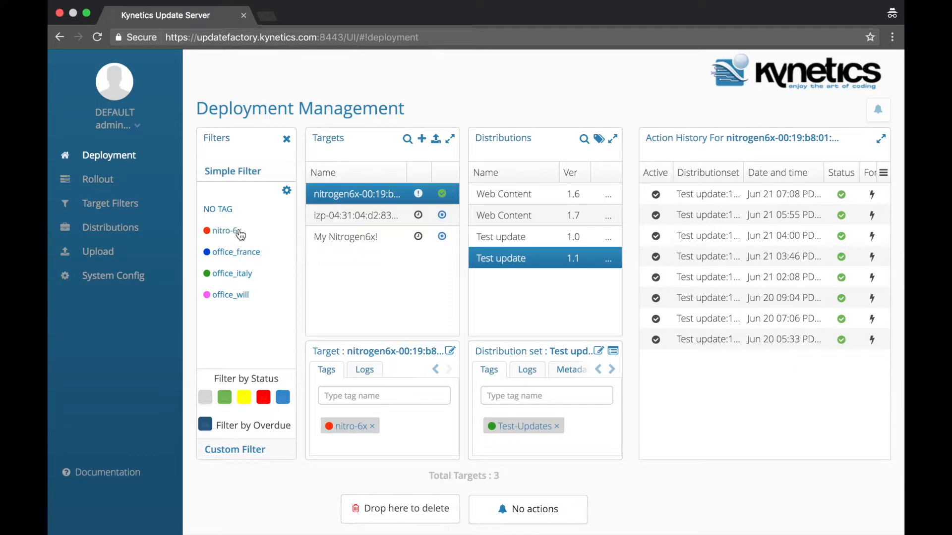
click(327, 237)
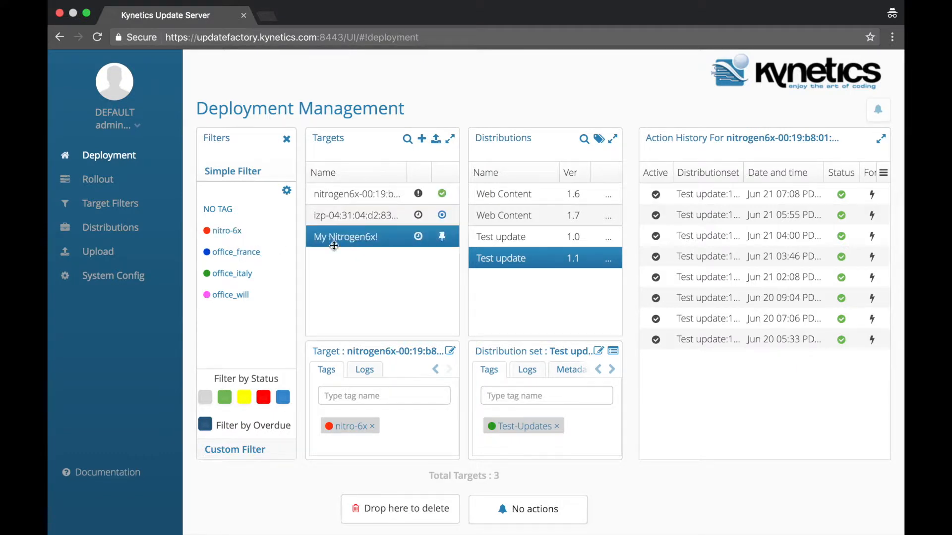
click(367, 395)
text(nitro)
click(346, 421)
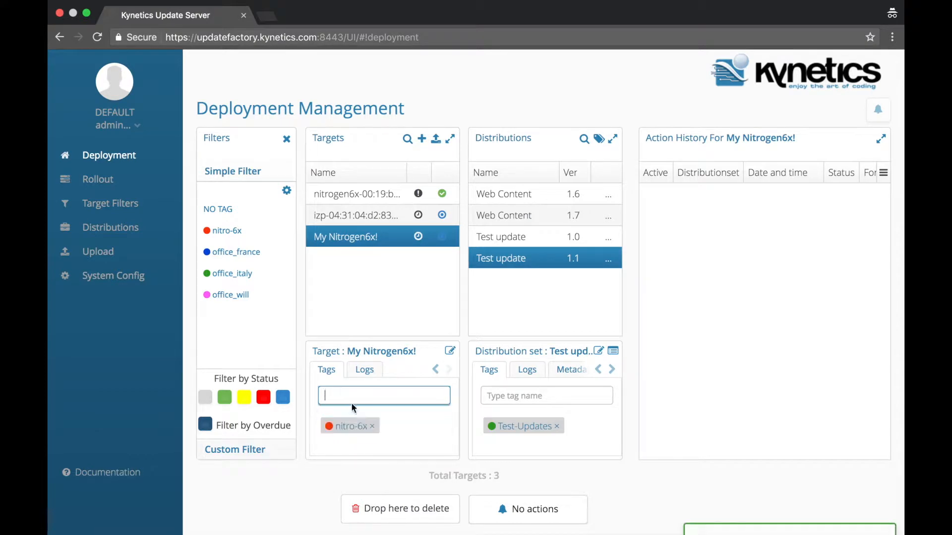
click(224, 231)
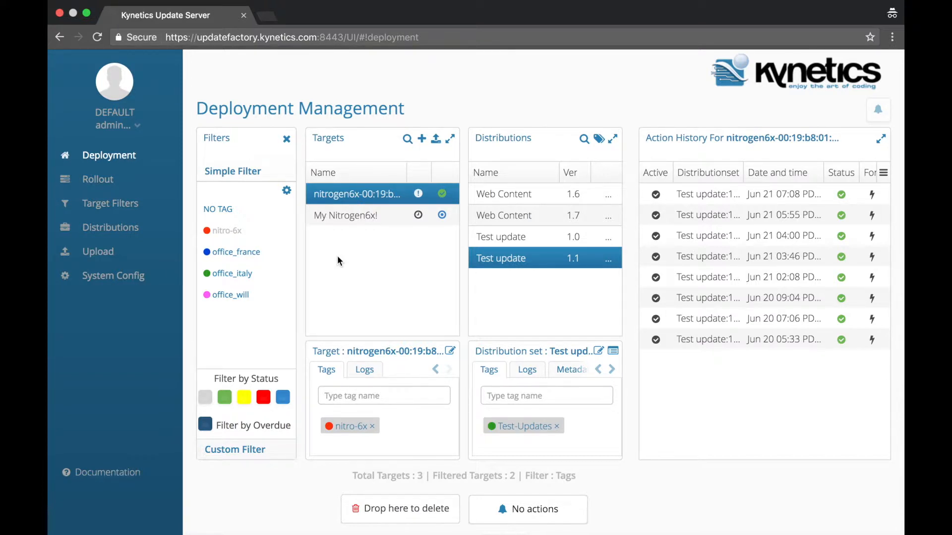
click(436, 139)
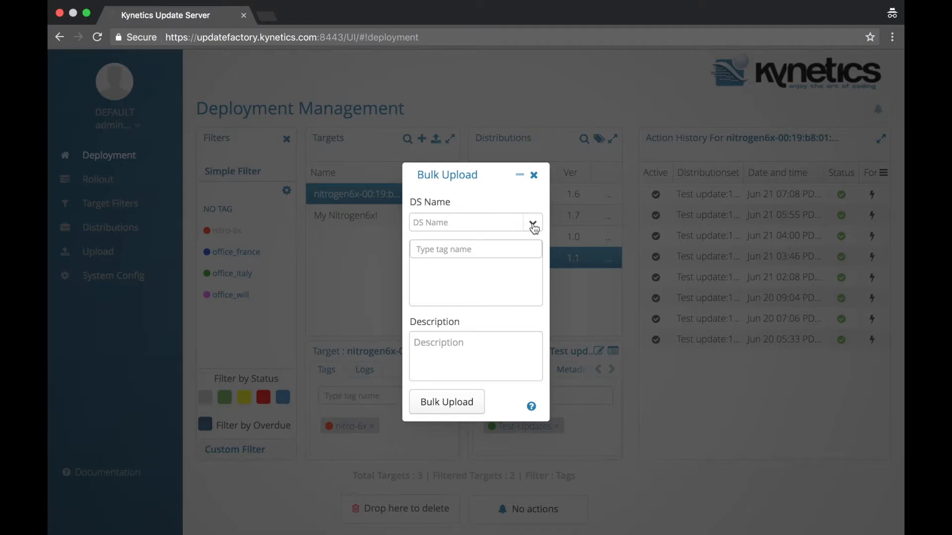
click(533, 227)
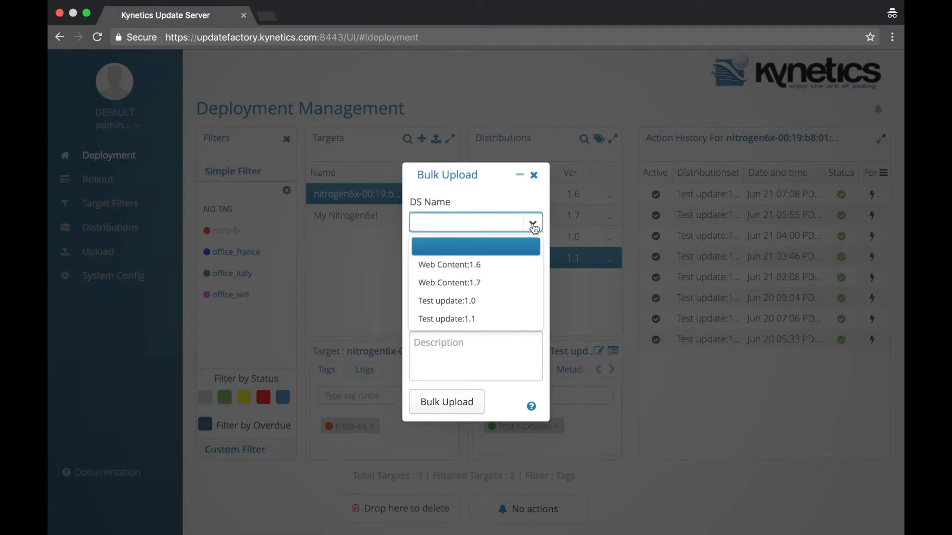
click(487, 300)
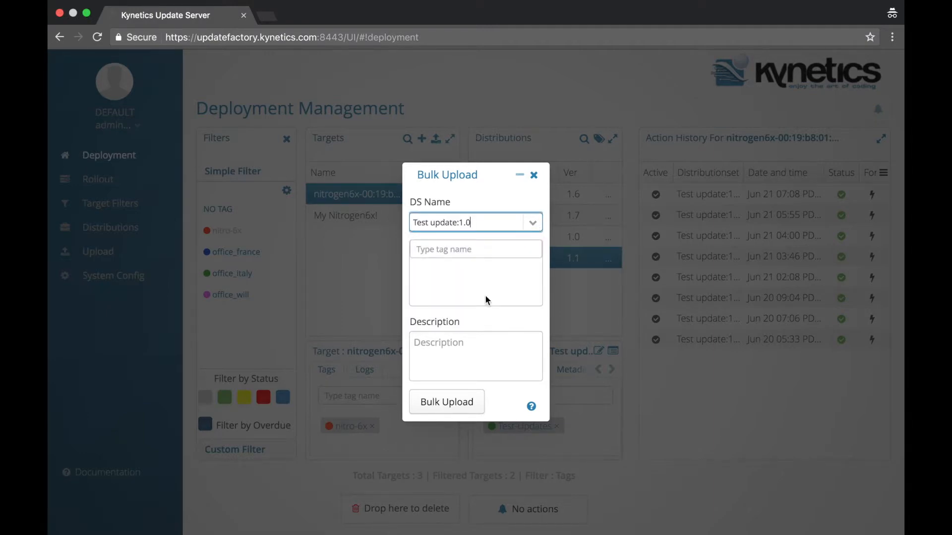
click(484, 251)
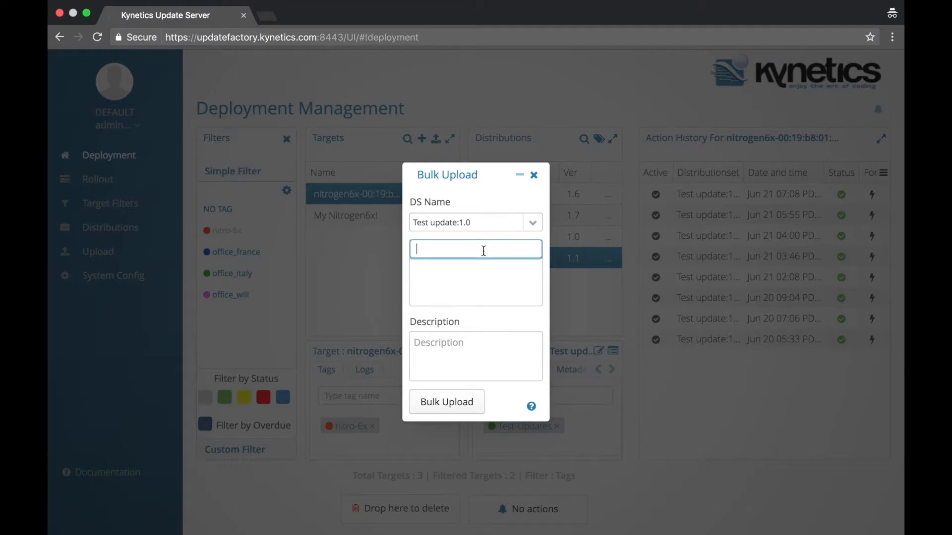
text(nitro-)
click(452, 268)
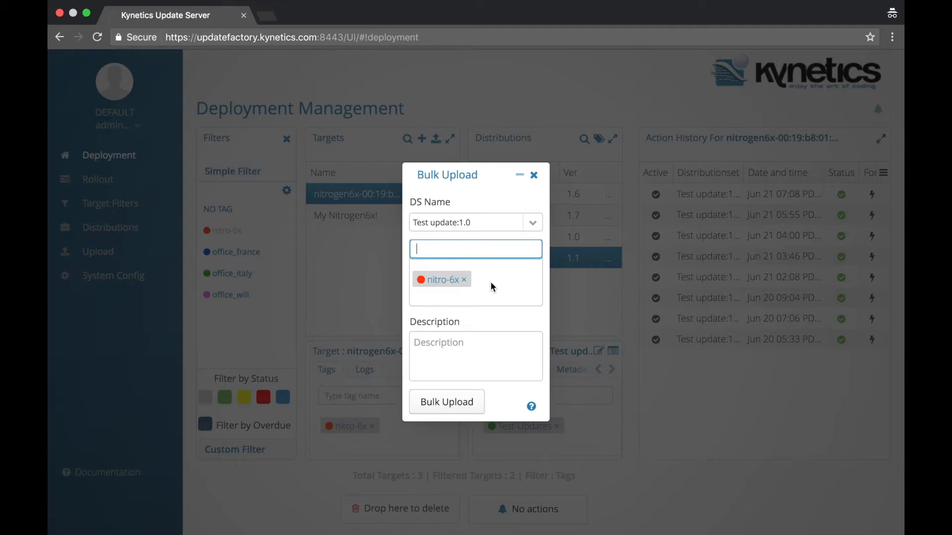
click(475, 351)
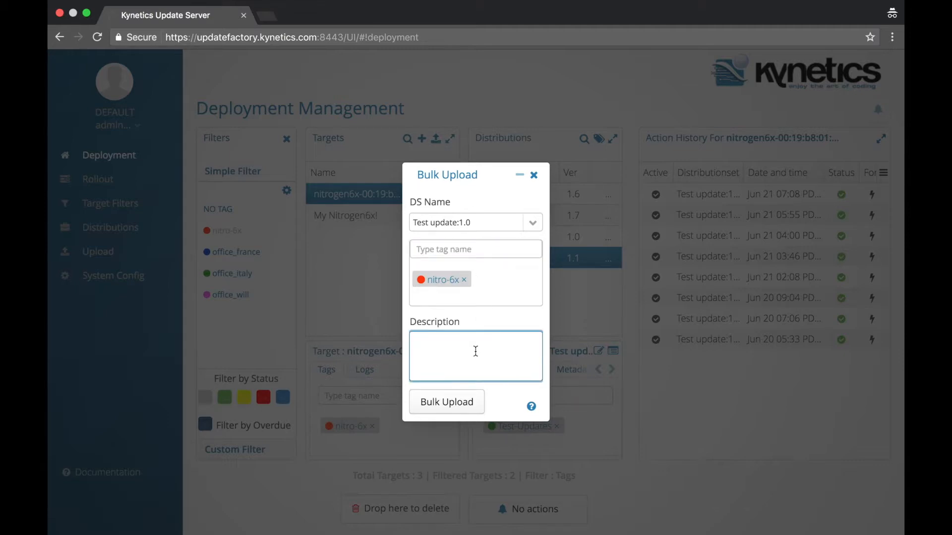
text(upload all devices under this t)
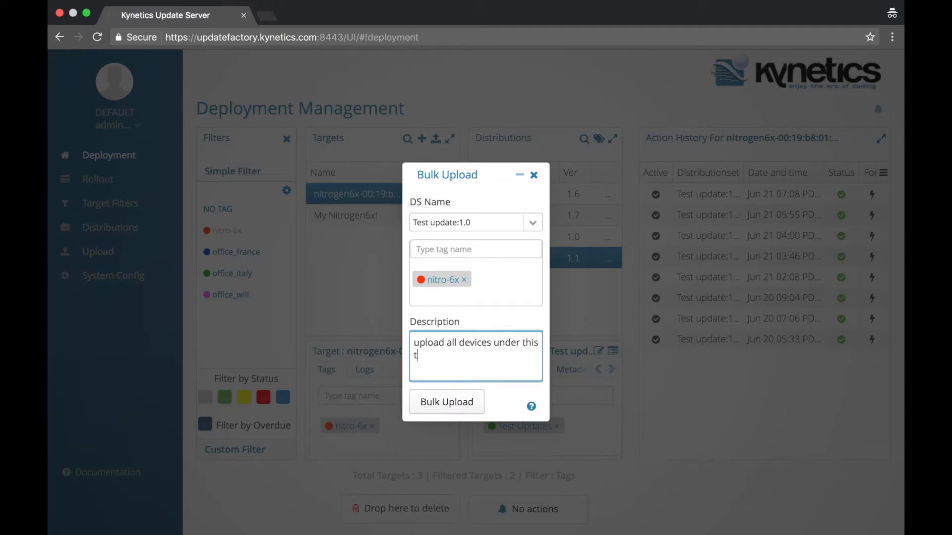
text(ag with Test update:1.0.)
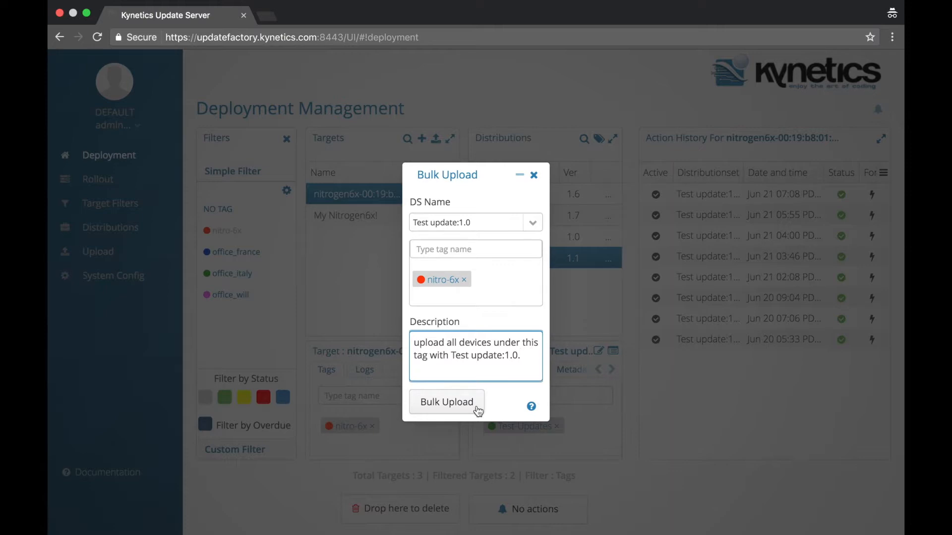
click(534, 176)
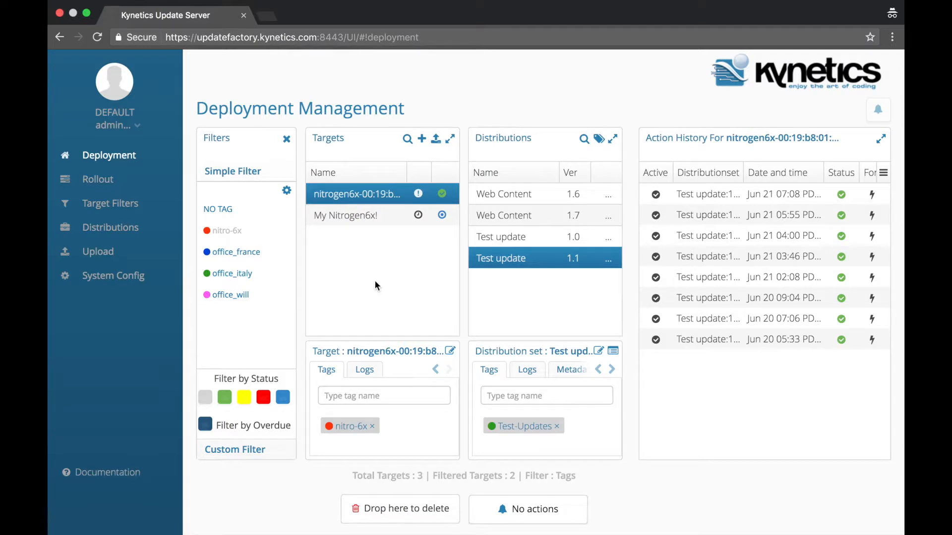
Step: Hide the target filters and filter distribution sets by the Test-Updates tag
click(287, 140)
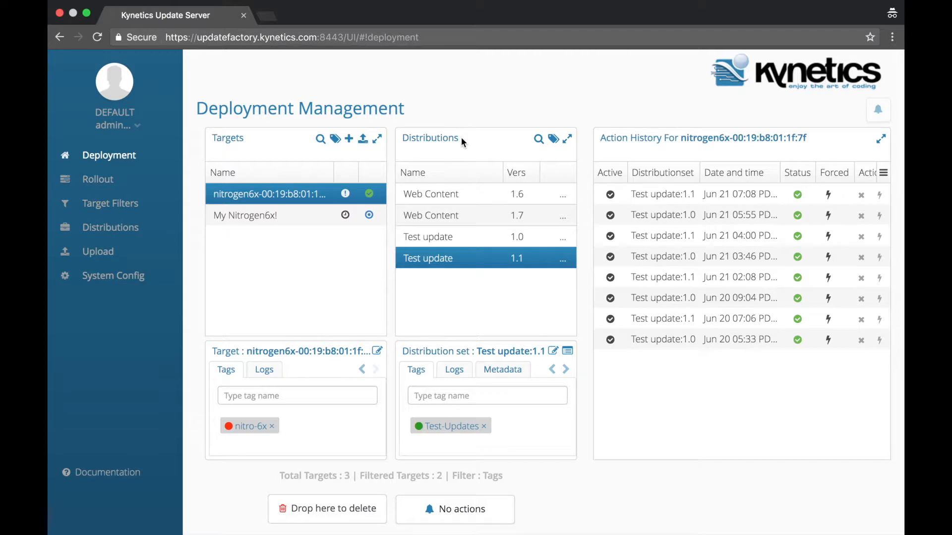
click(552, 139)
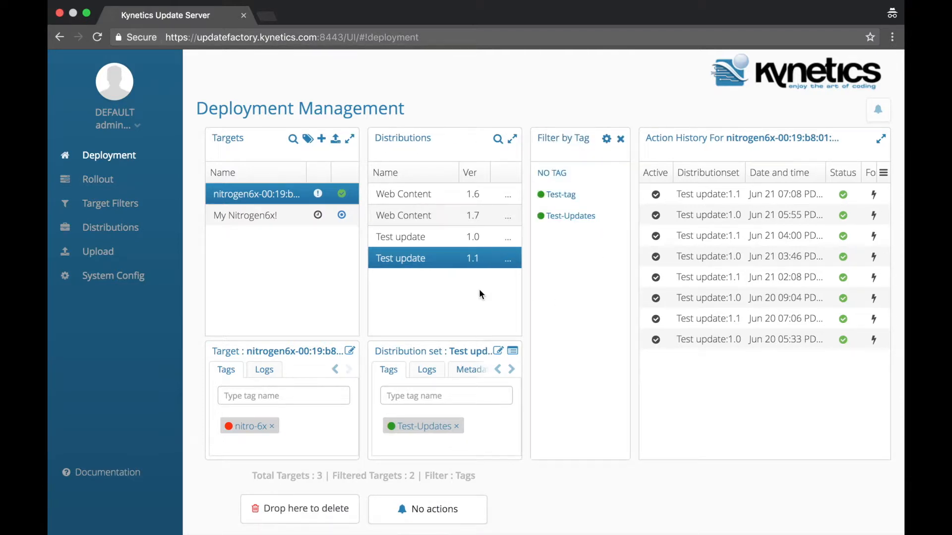
click(405, 238)
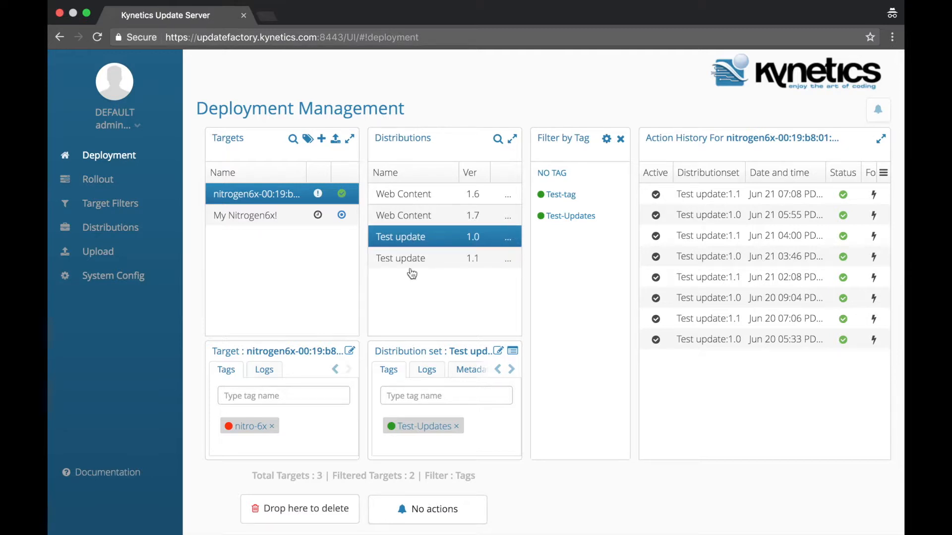
click(409, 258)
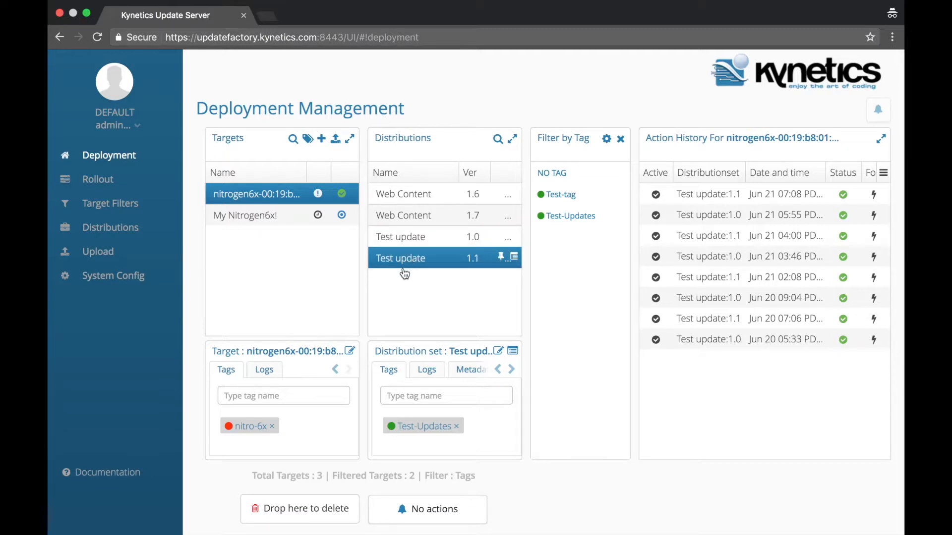
click(396, 238)
click(399, 257)
click(585, 219)
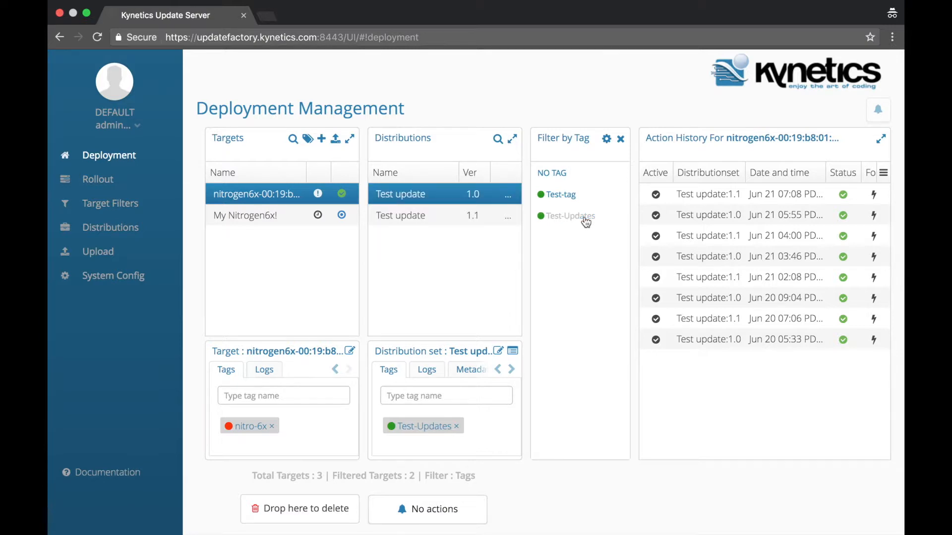
Step: Remove the Test-Updates tag from the Test update 1.0 set
click(404, 219)
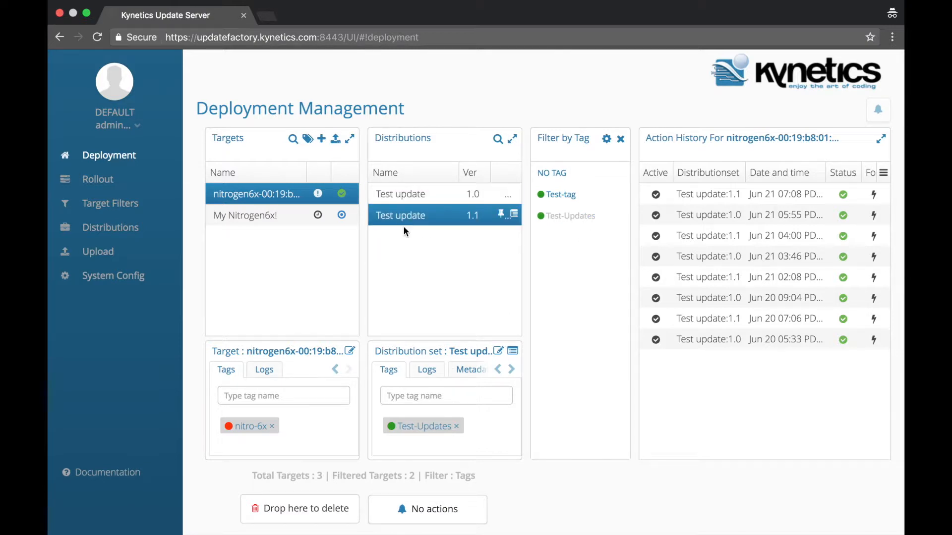
click(423, 372)
click(392, 373)
click(397, 194)
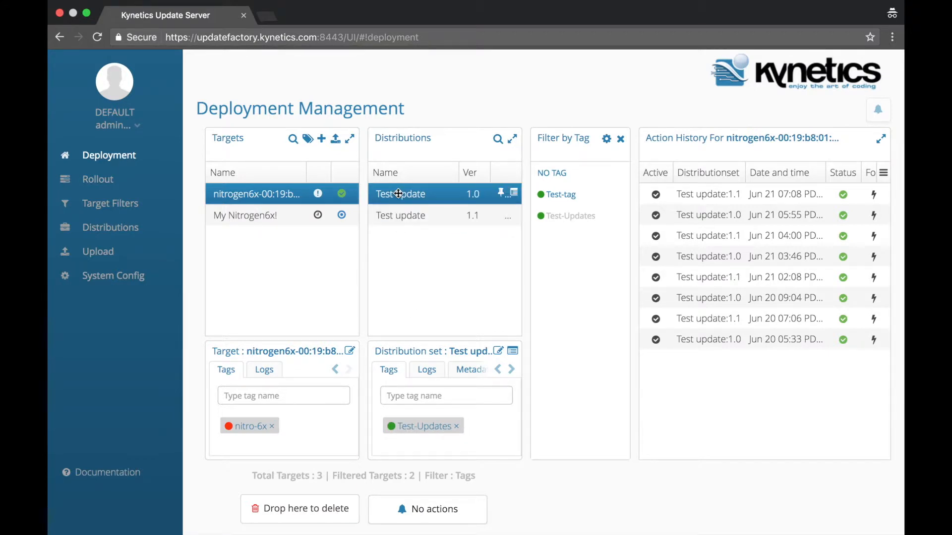
click(457, 428)
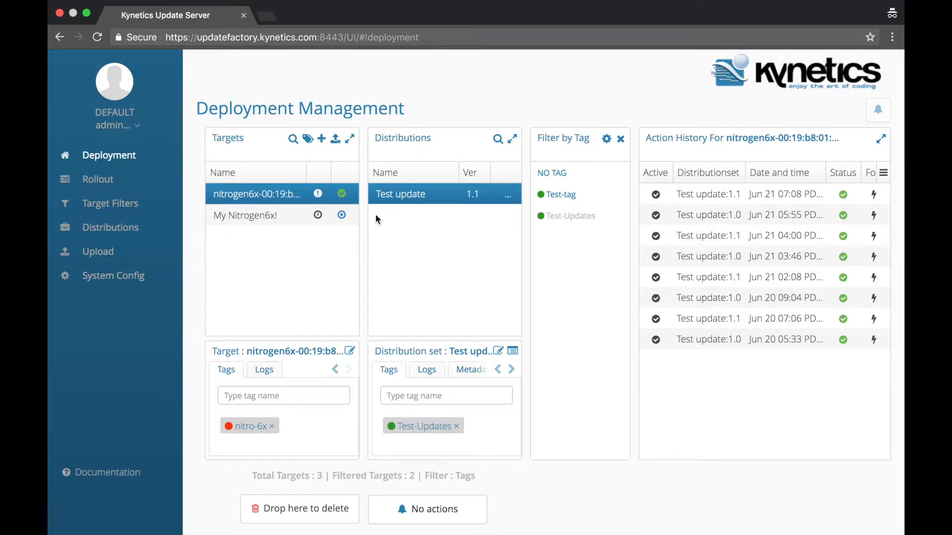
Step: With the filter off, give Test update 1.0 the Test-Updates tag, then reapply the Test-Updates filter
click(562, 218)
click(433, 237)
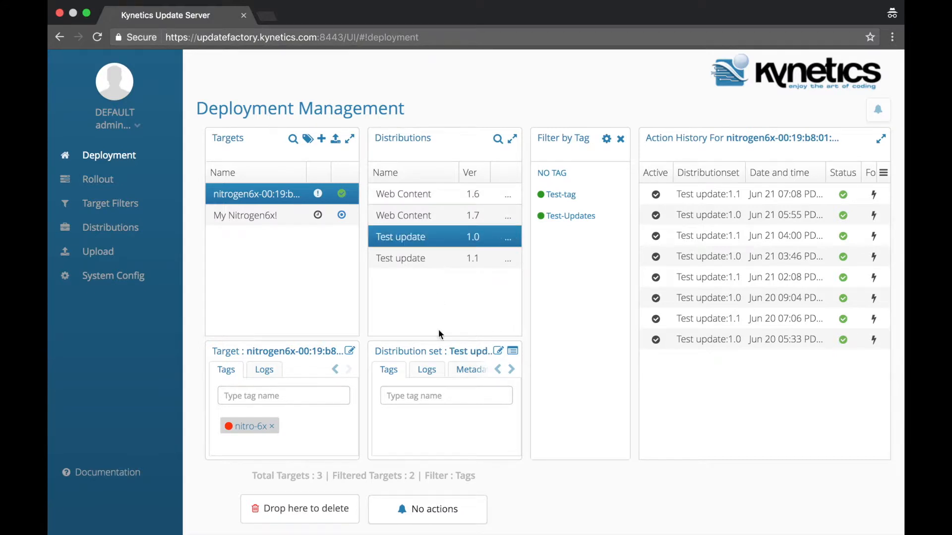
click(431, 395)
text(Test)
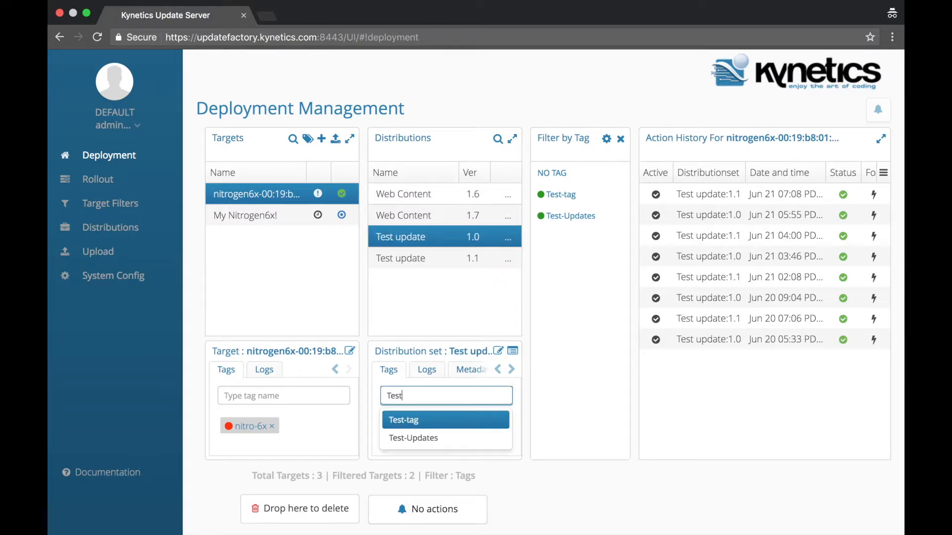
click(431, 437)
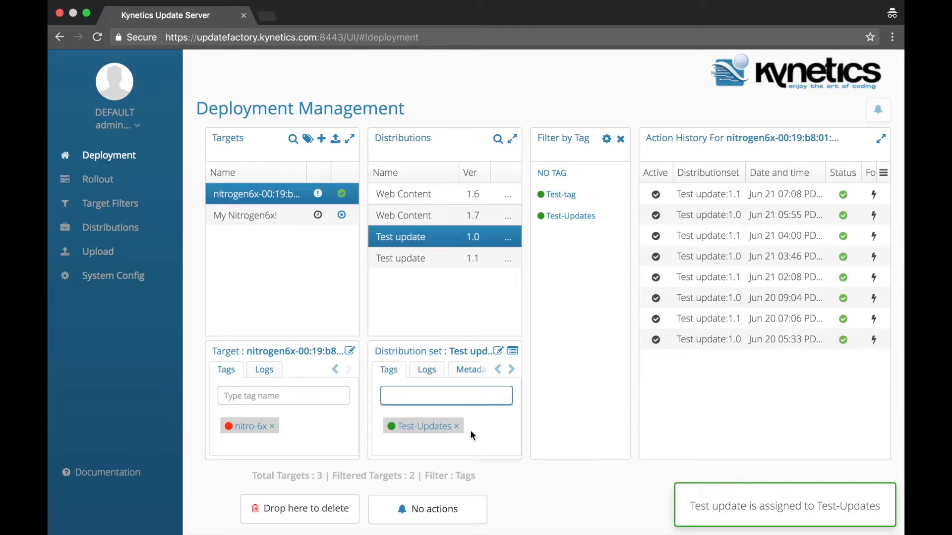
click(579, 217)
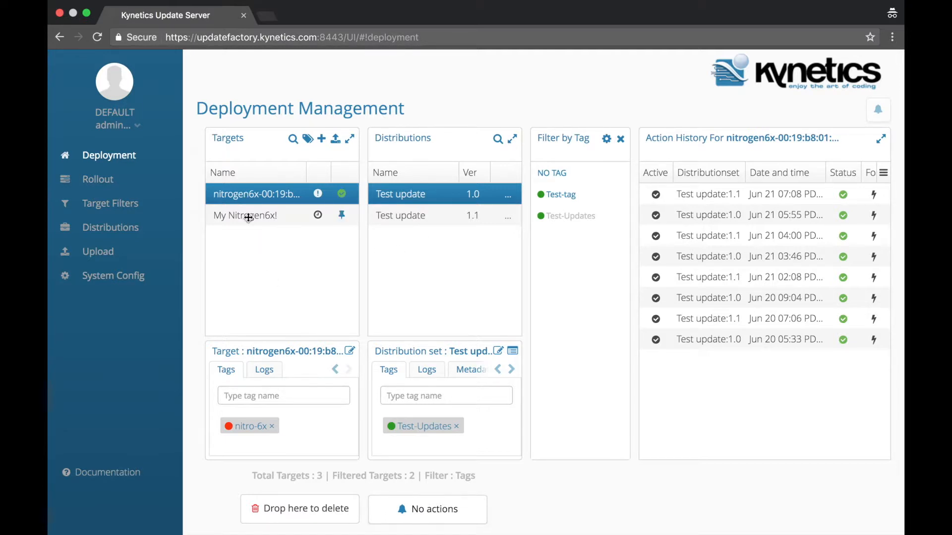
Step: Close the target and distribution tag filter panels, then select My Nitrogen6x! to view its details
click(308, 139)
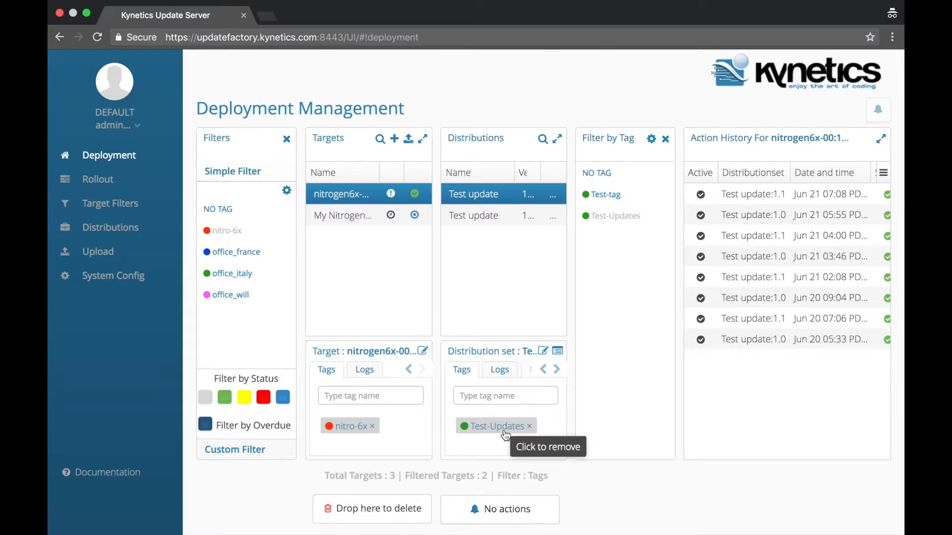
click(287, 140)
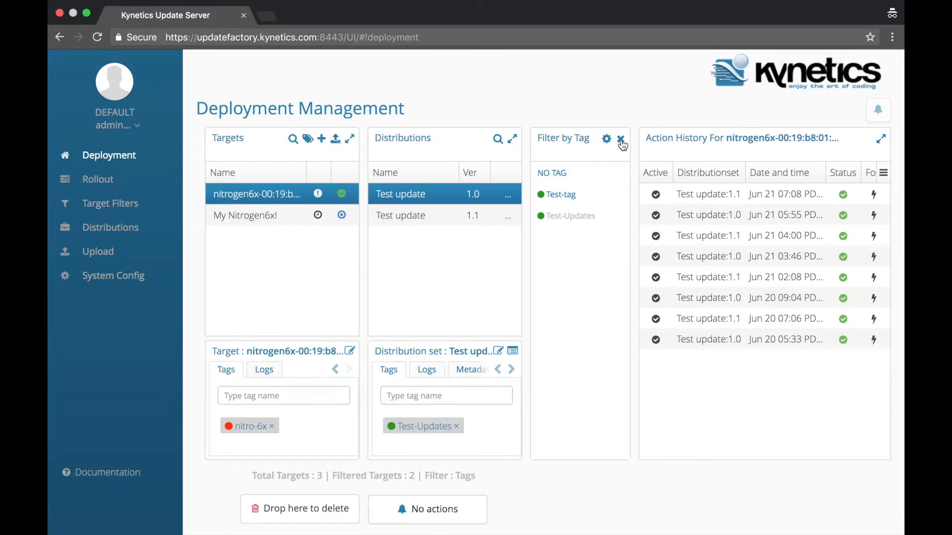
click(620, 140)
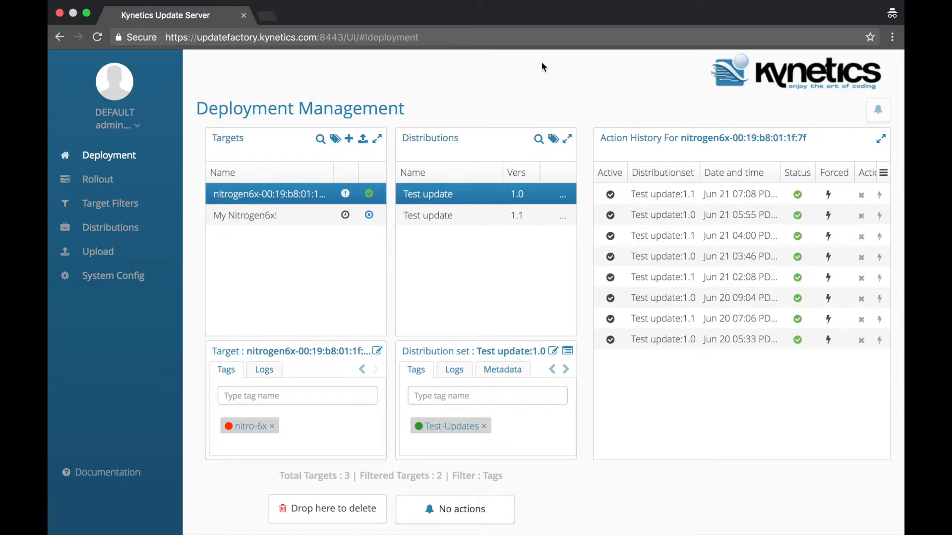
click(262, 216)
drag(312, 210, 408, 193)
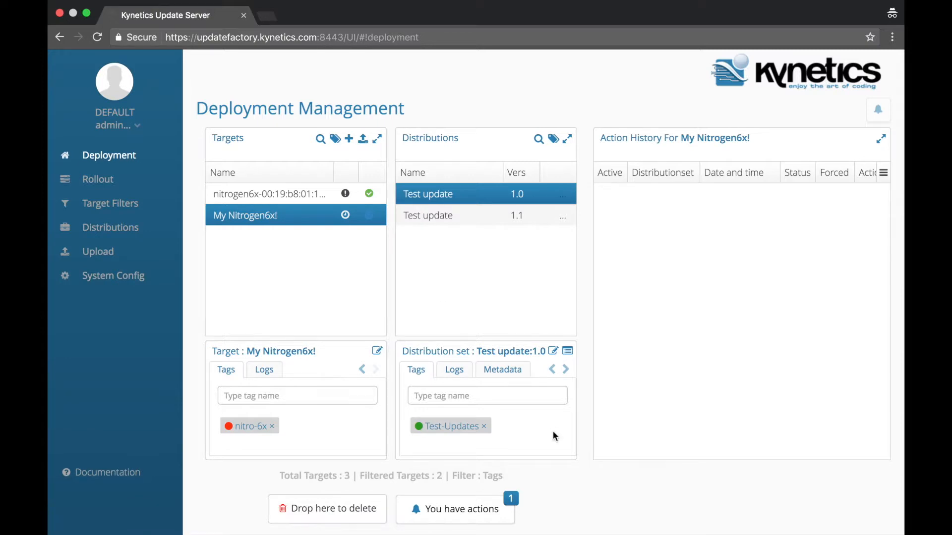
click(466, 520)
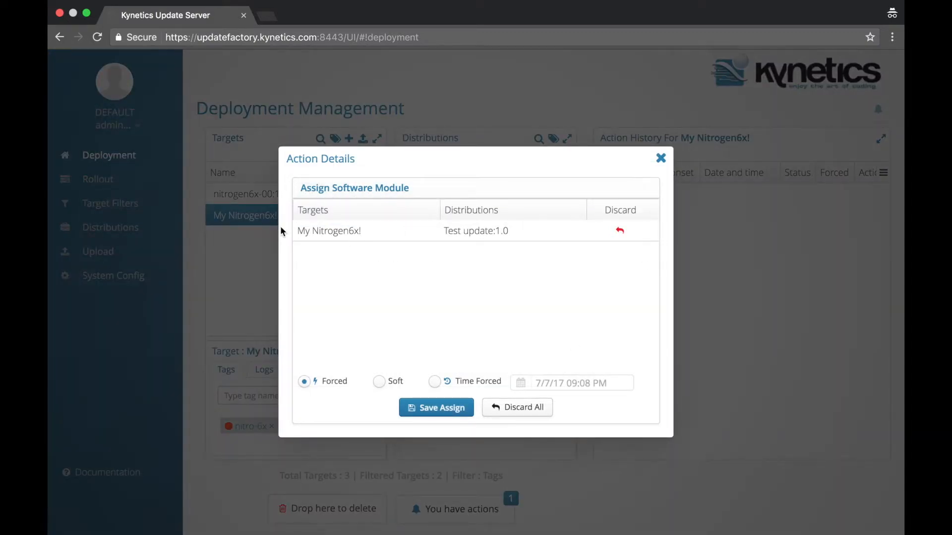
click(620, 232)
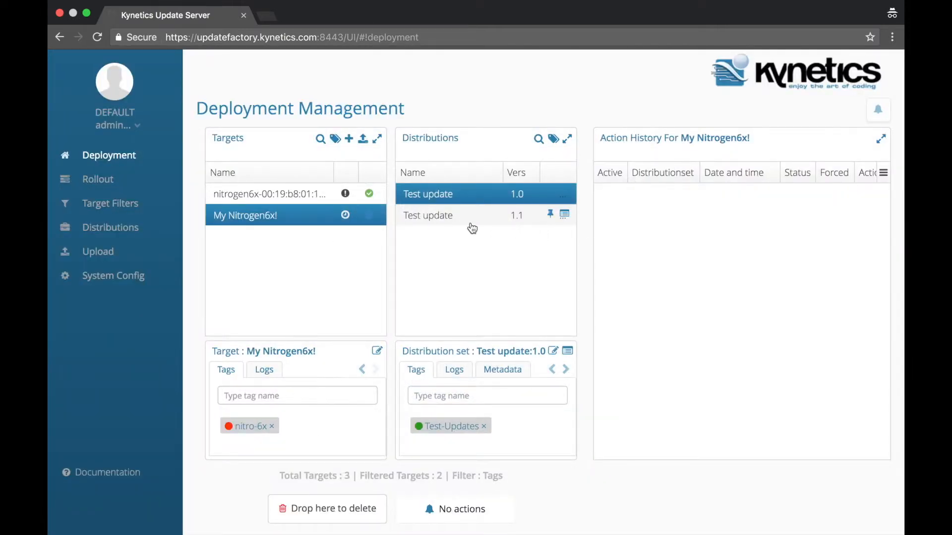
Step: Assign Test update 1.0 to My Nitrogen6x! and set the pending action to Time Forced
drag(453, 193, 265, 223)
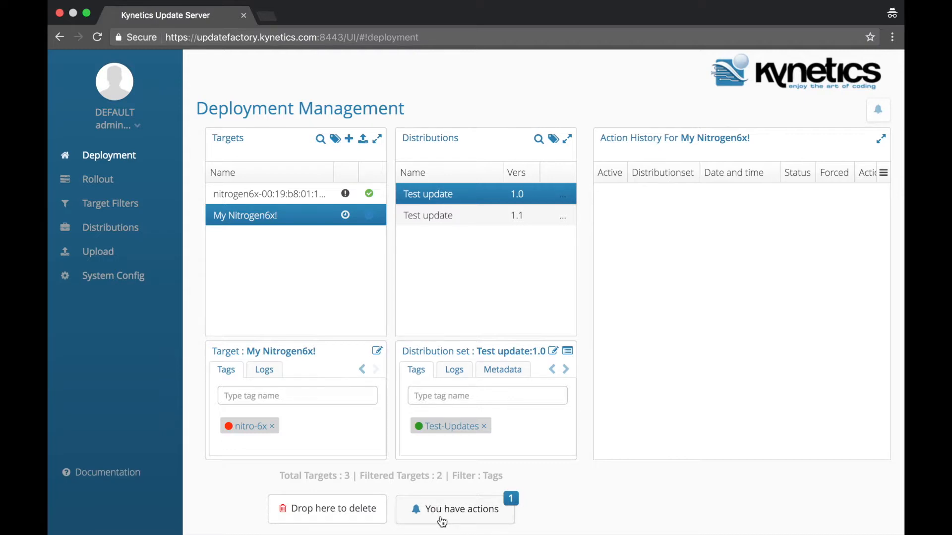
click(442, 521)
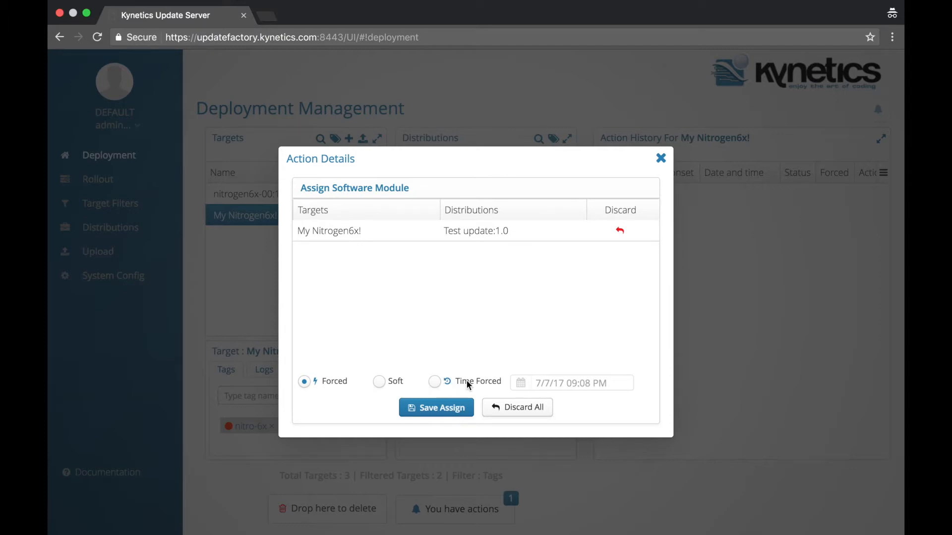
click(435, 382)
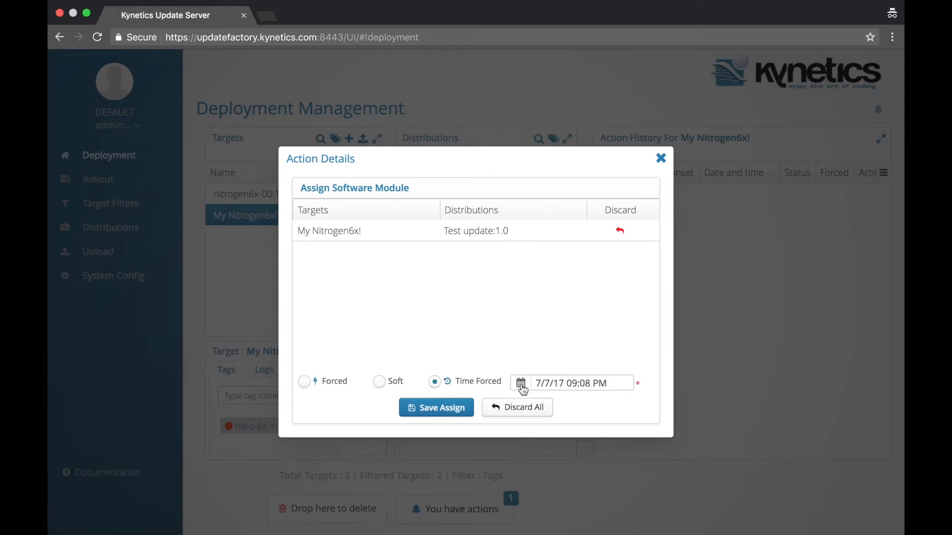
Step: Set the forced time to 12:05 AM on 7/7/17, then switch back to a plain Forced update
click(521, 385)
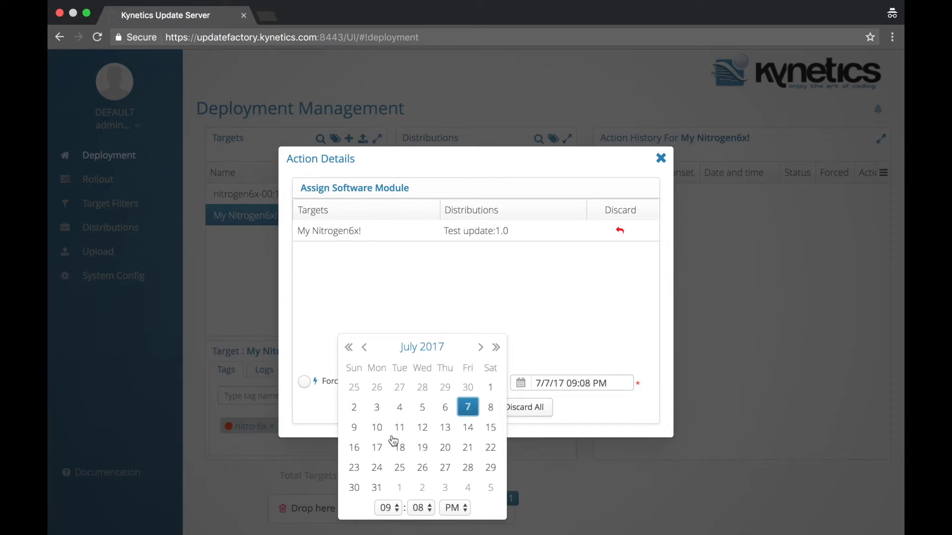
click(423, 514)
click(401, 508)
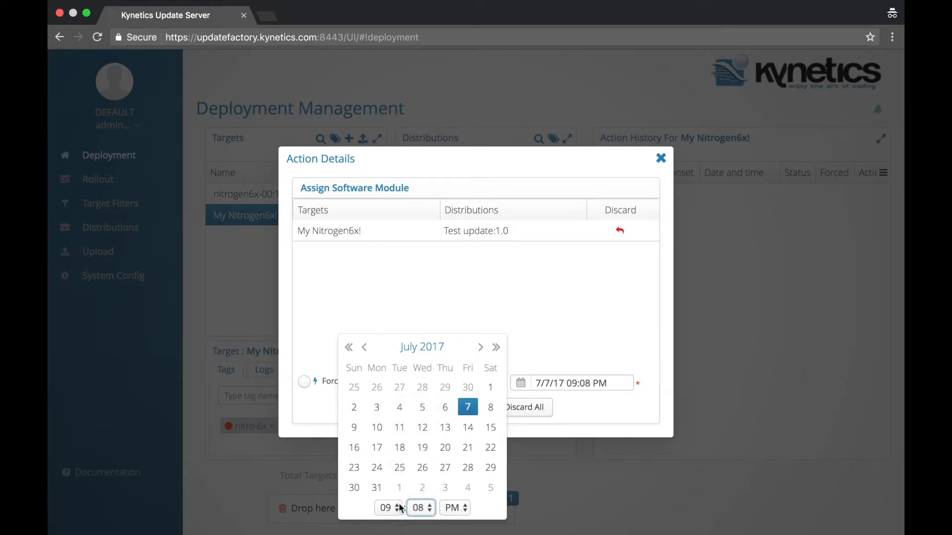
click(401, 508)
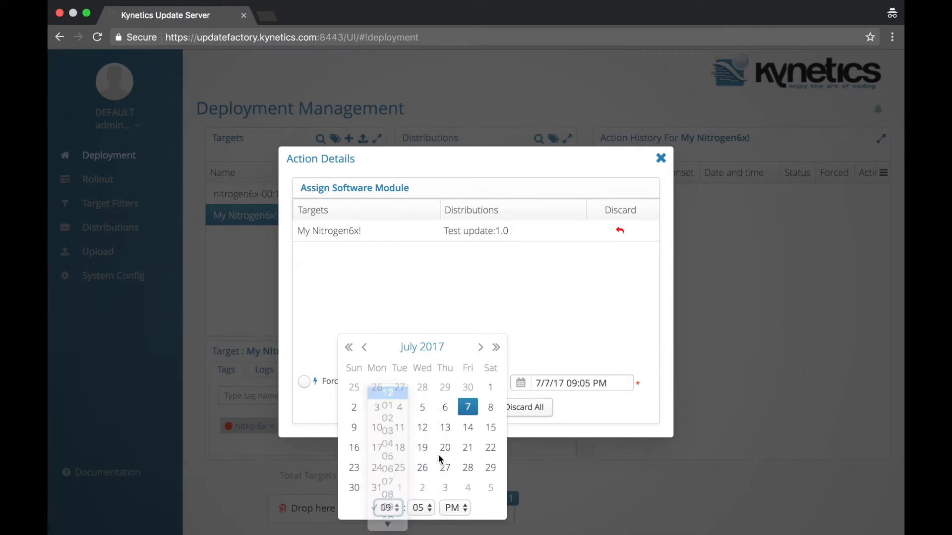
click(455, 508)
click(453, 497)
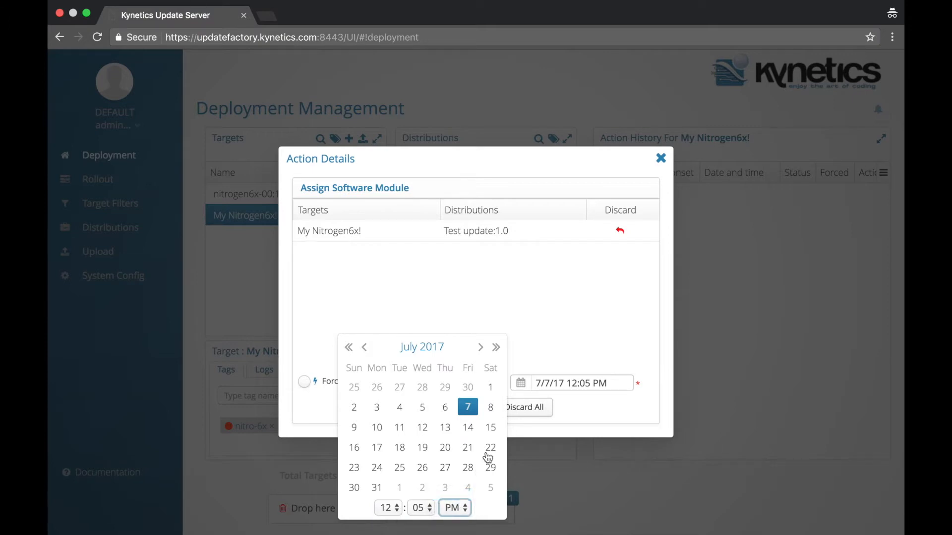
click(542, 363)
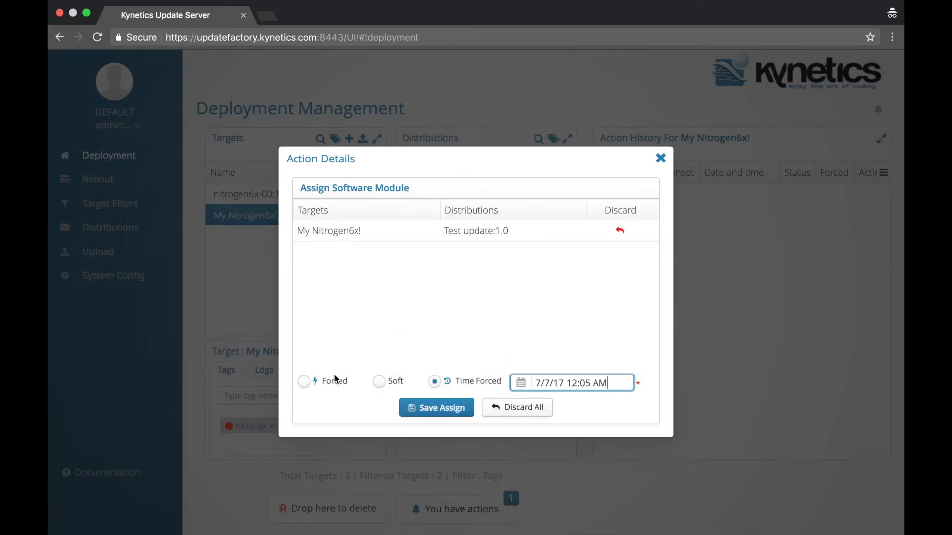
click(304, 382)
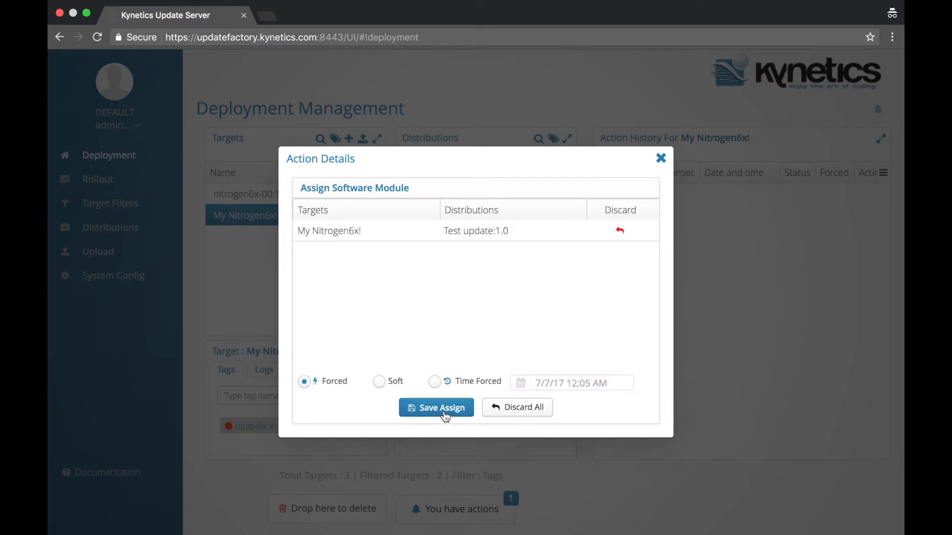
Step: Save the forced Test update 1.0 assignment and filter targets by the Pending status
click(445, 411)
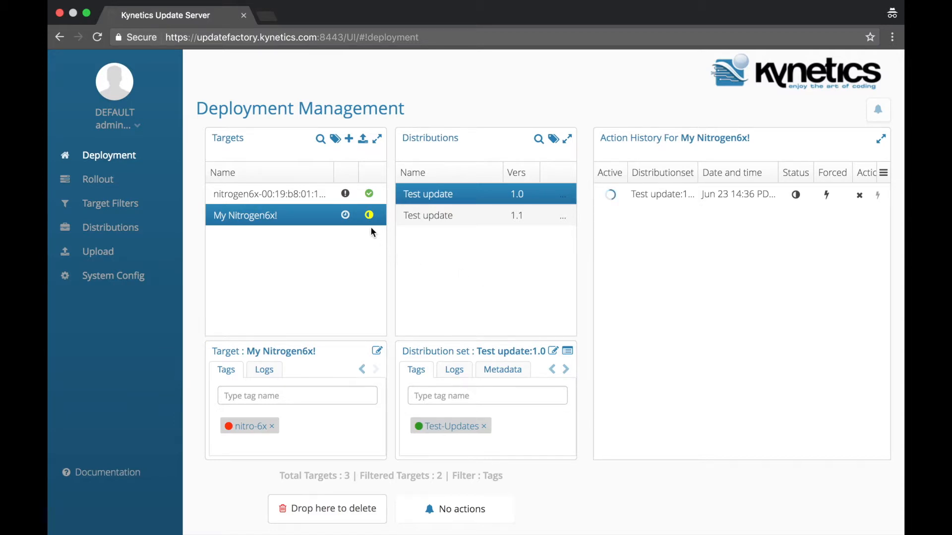
click(336, 141)
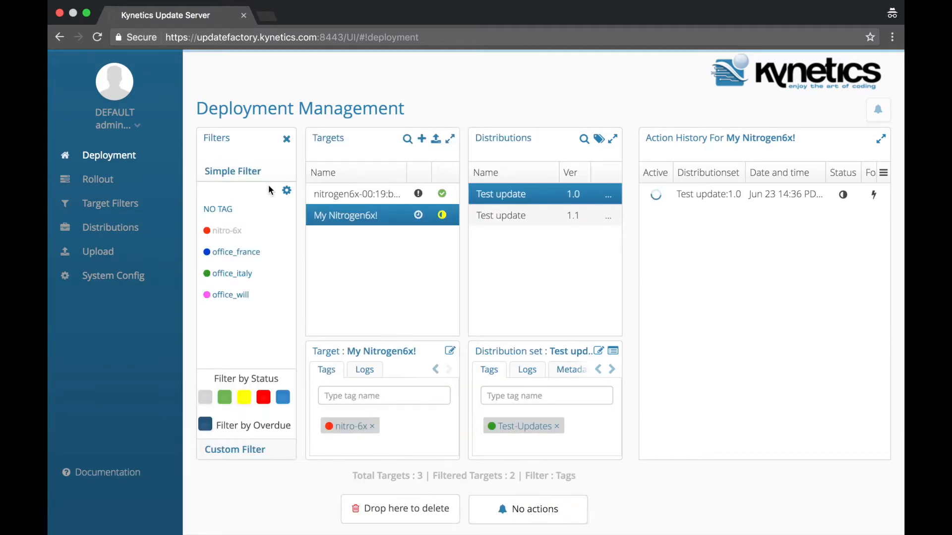
click(244, 398)
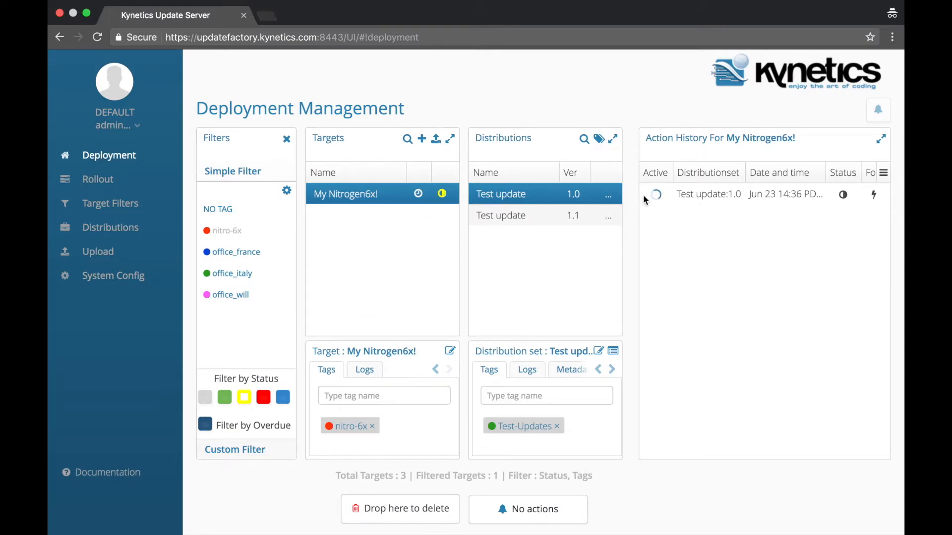
click(881, 143)
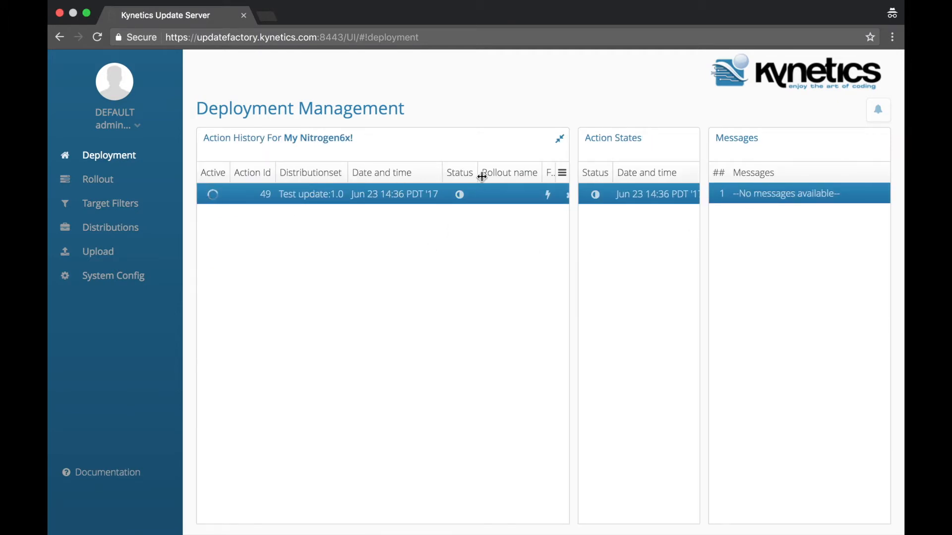
drag(441, 173, 389, 176)
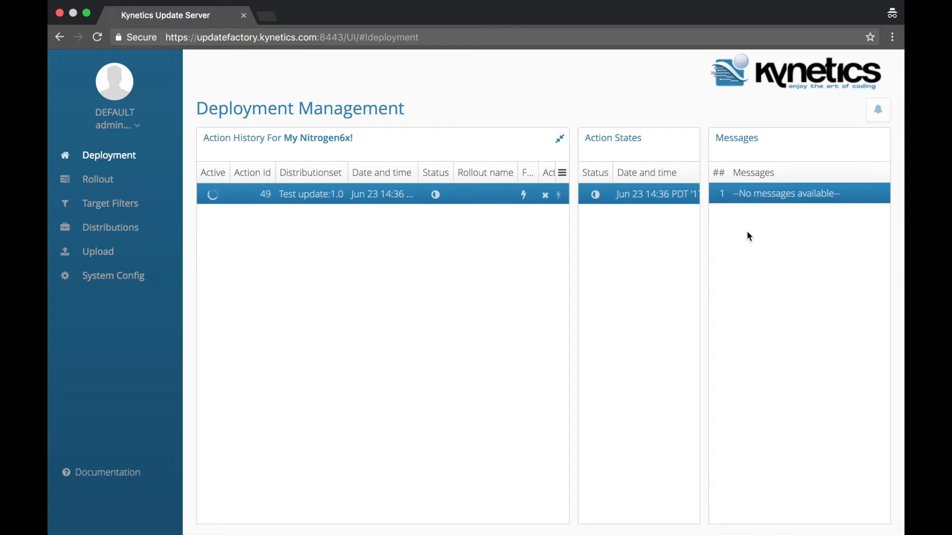
click(563, 143)
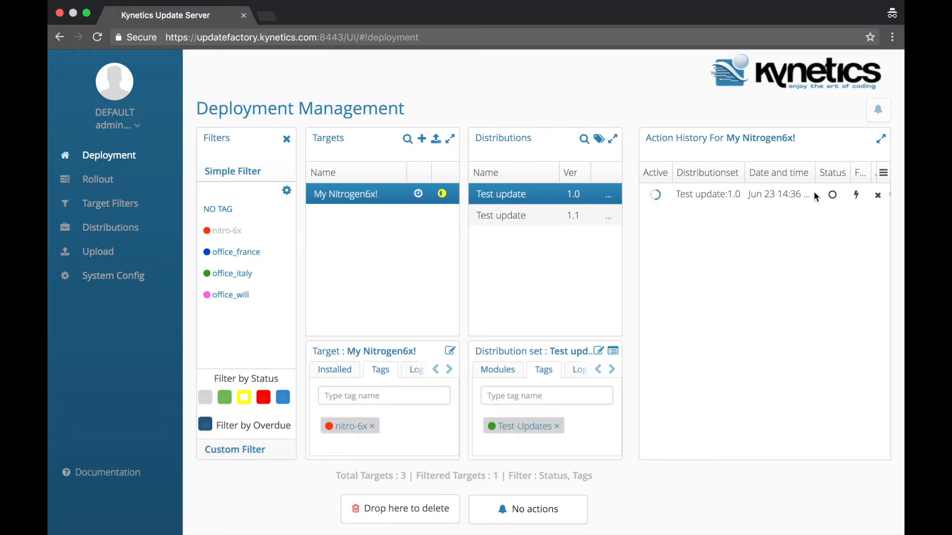
Step: Add the in-sync status filter, select My Nitrogen6x!, and expand its action history
mouse_move(814, 170)
mouse_down()
mouse_move(788, 172)
mouse_move(798, 173)
mouse_up()
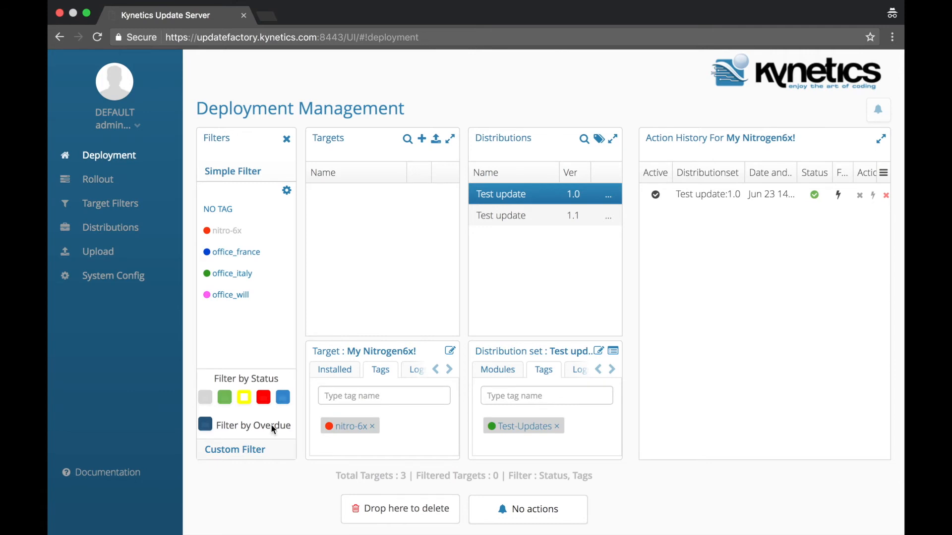
click(225, 398)
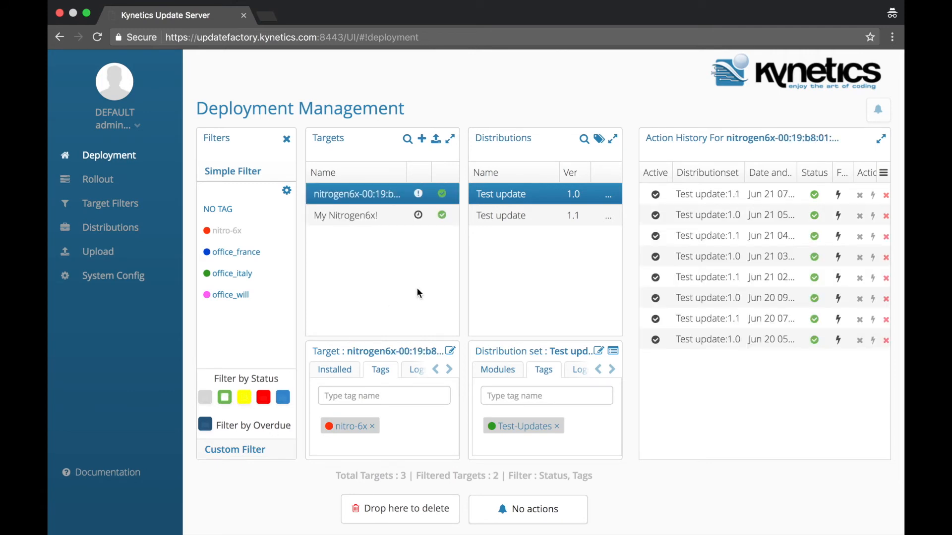
click(324, 216)
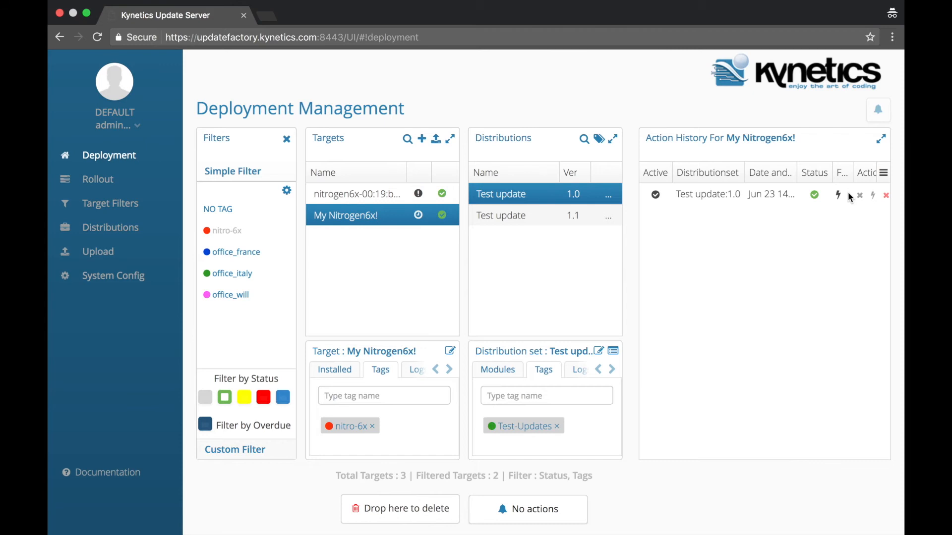
click(882, 142)
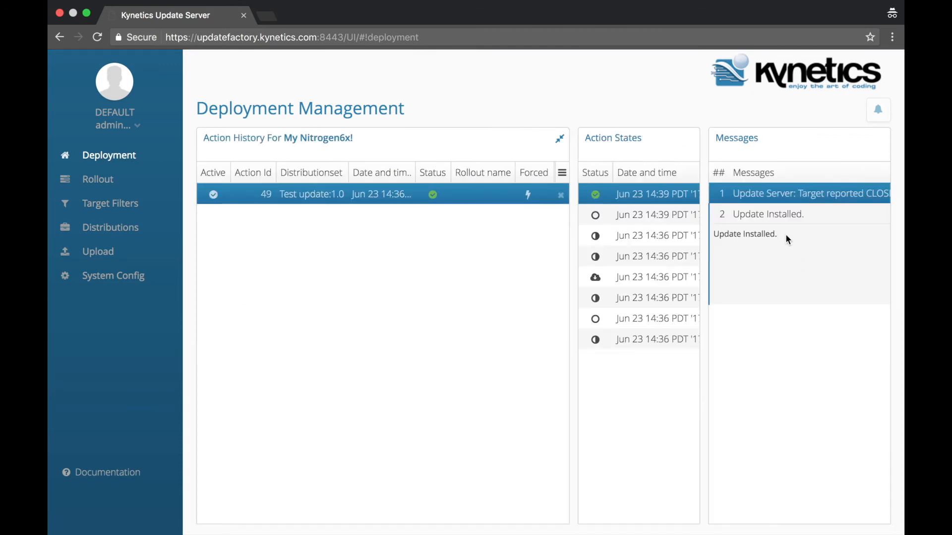
Step: Read the 'Update Installed.' message for Test update 1.0, then restore the standard Deployment Management layout
click(783, 214)
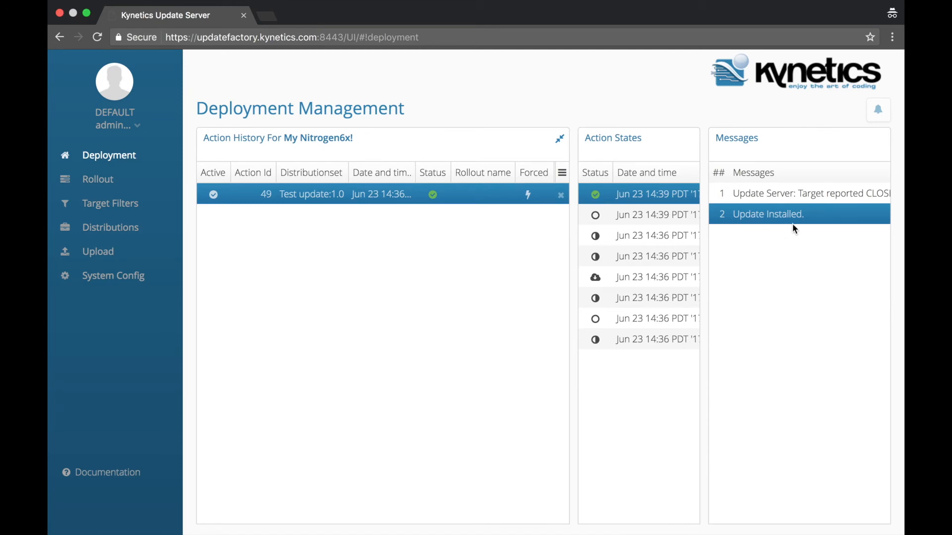
click(562, 141)
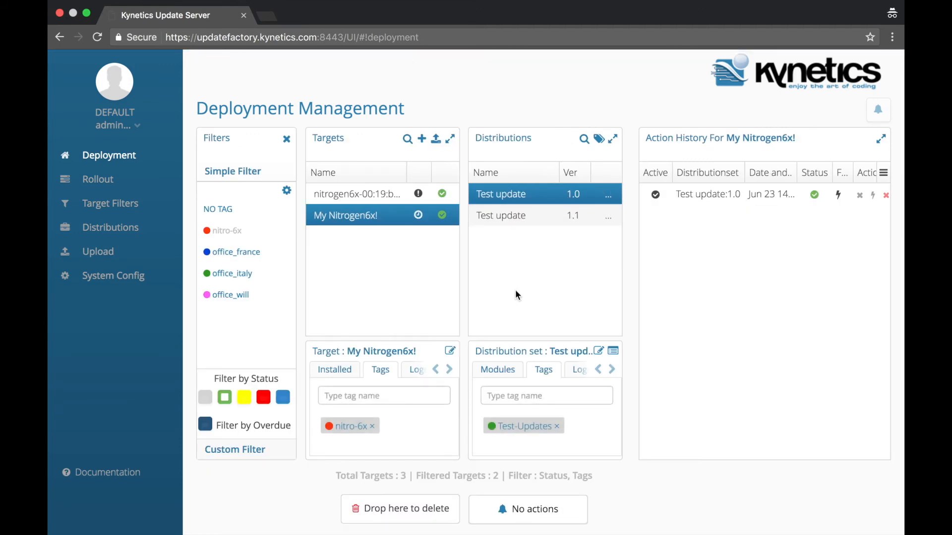
Step: Delete the My Nitrogen6x! target and confirm, leaving nitrogen6x-00:19:b8 as the only listed target
drag(363, 218, 365, 503)
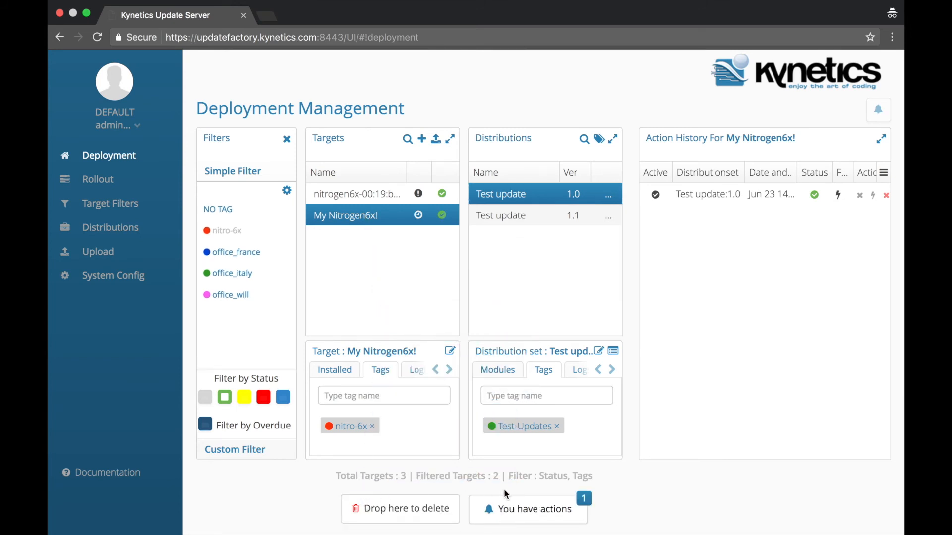
click(511, 506)
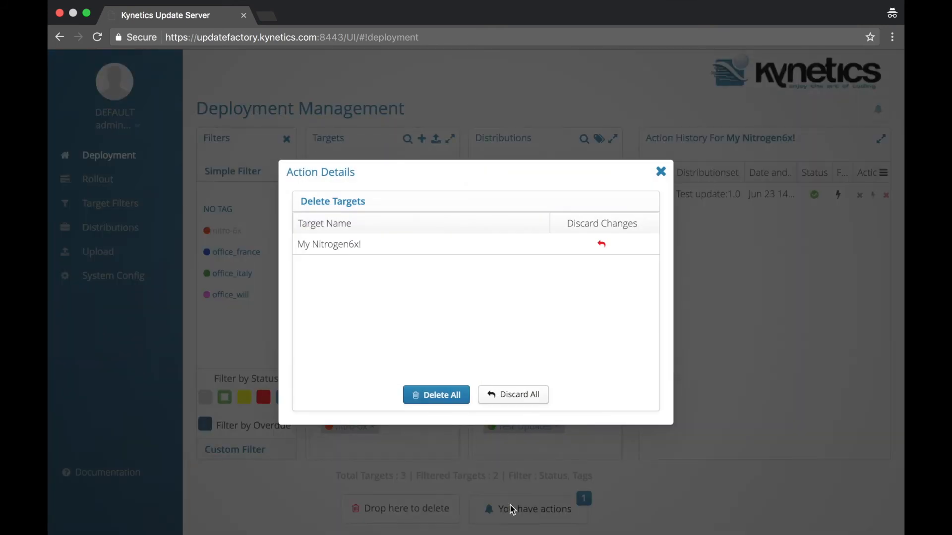
click(444, 398)
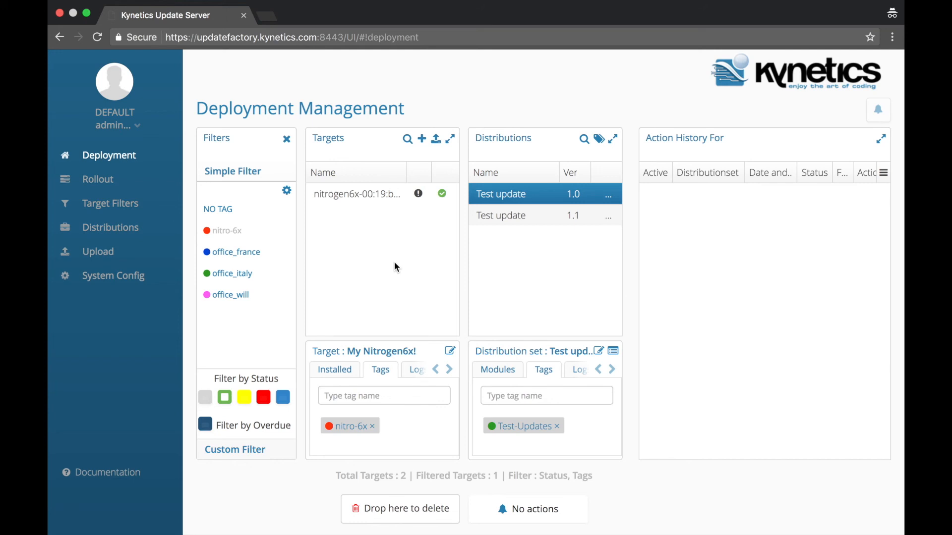
Step: Remove the nitro-6x tag and status filters, check the '1 targets created' notification, and select the new nitrogen6x target
click(244, 237)
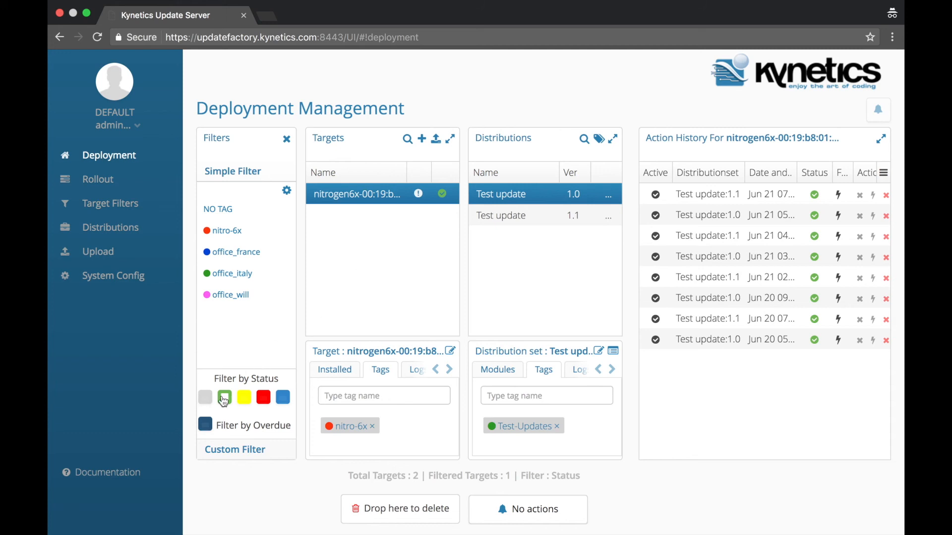
click(225, 403)
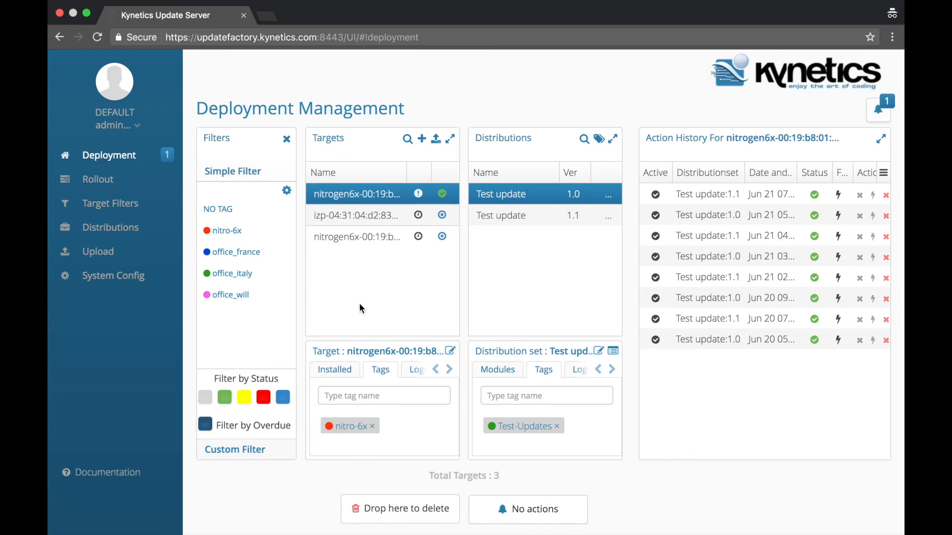
click(878, 114)
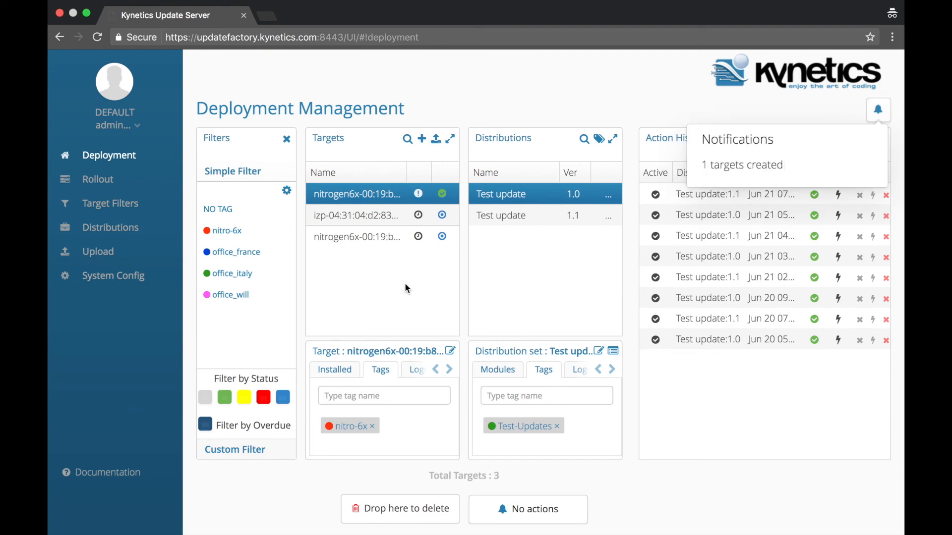
click(326, 241)
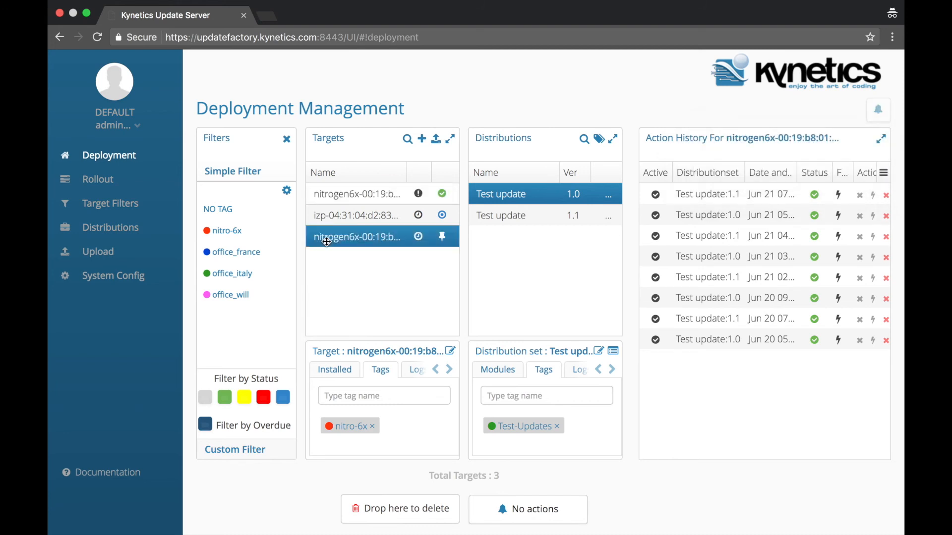